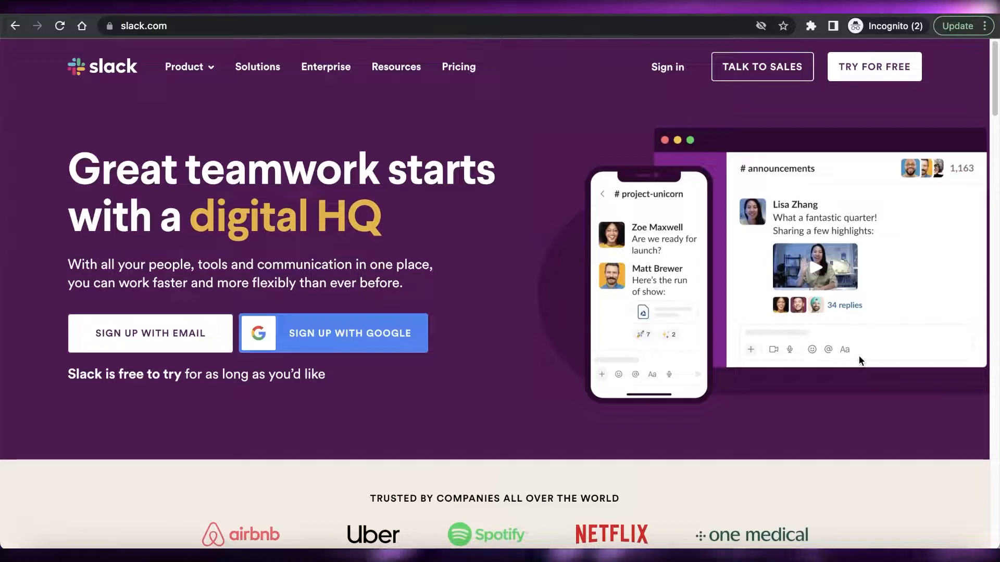
Examine the headline, sign-up options and trusted-company logos at the start of the Slack homepage
scroll(860, 359, down, 5)
scroll(860, 360, up, 4)
scroll(860, 360, down, 7)
scroll(860, 359, up, 6)
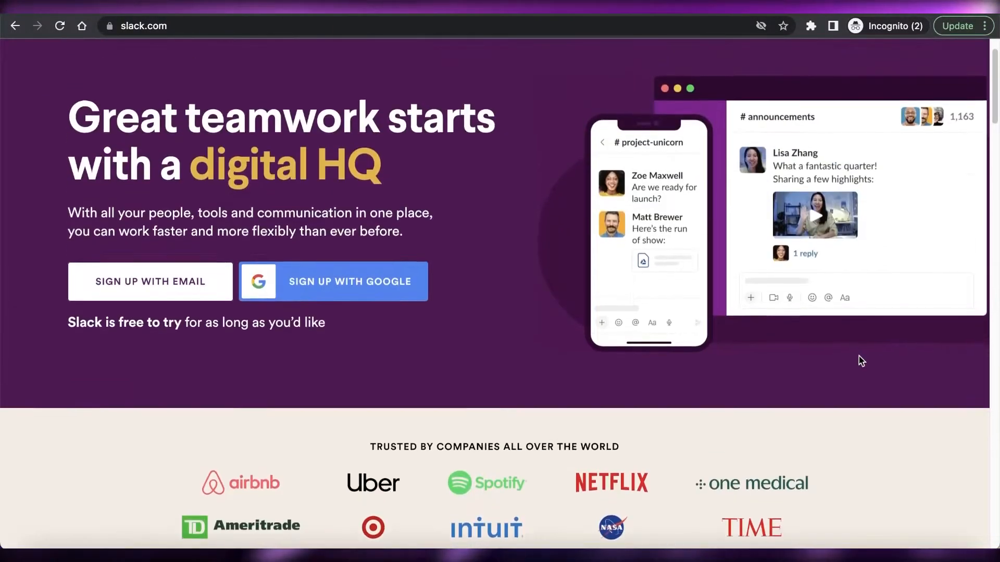
scroll(858, 356, up, 2)
scroll(857, 353, down, 4)
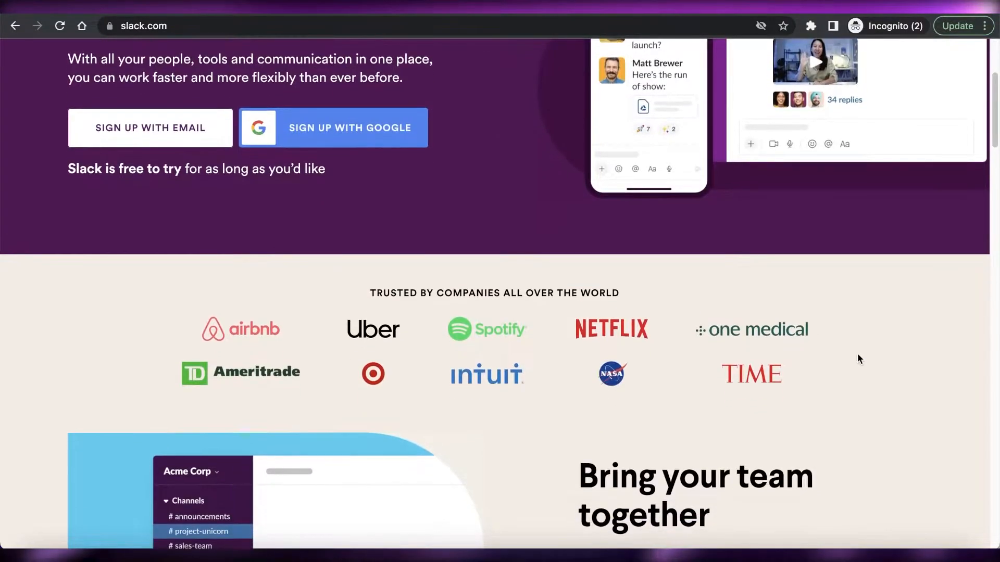
scroll(858, 356, up, 3)
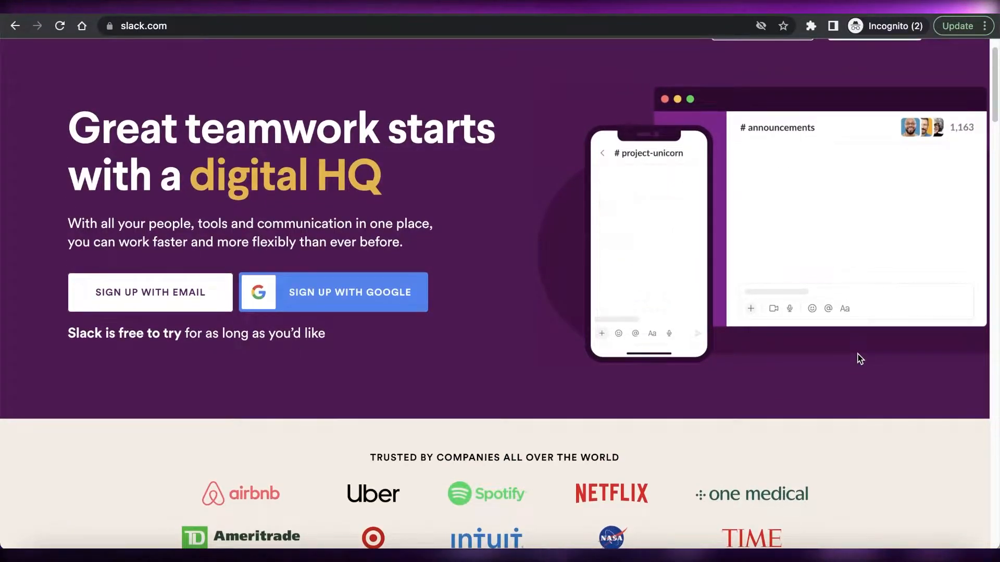
scroll(627, 355, down, 1)
scroll(560, 226, up, 2)
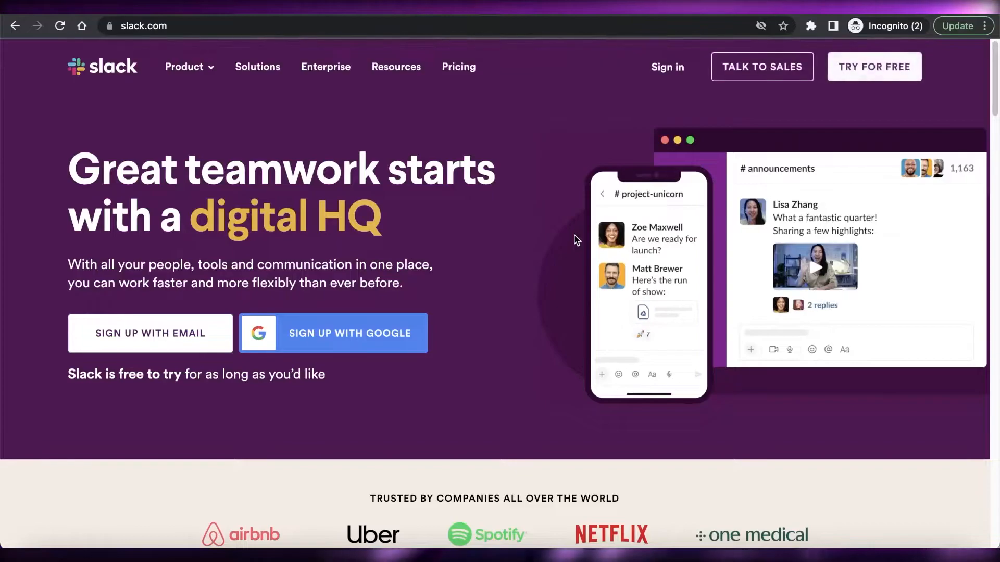
Examine the homepage's feature sections, usage statistics and customer story, and return to the sign-up options
scroll(574, 235, down, 20)
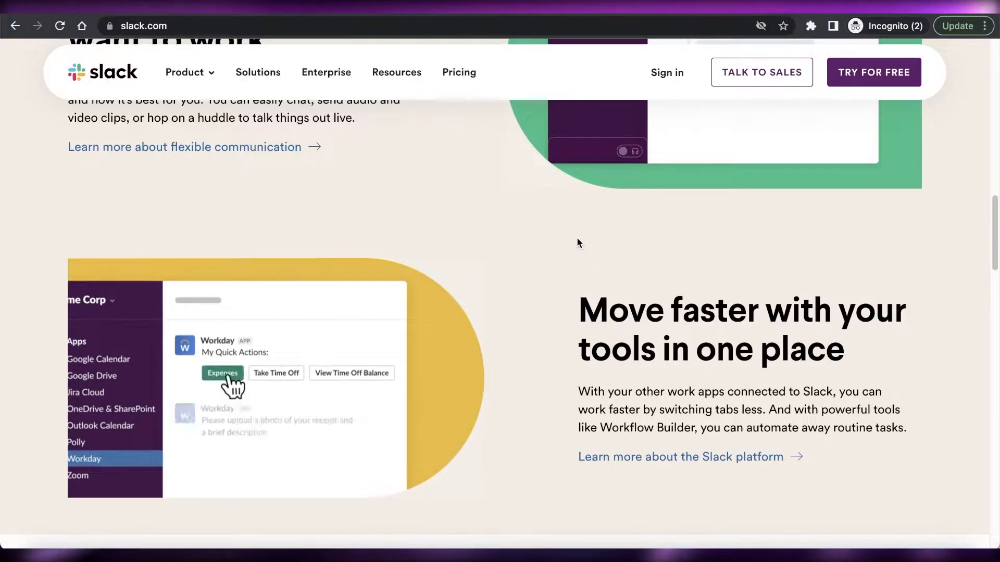
scroll(605, 203, down, 10)
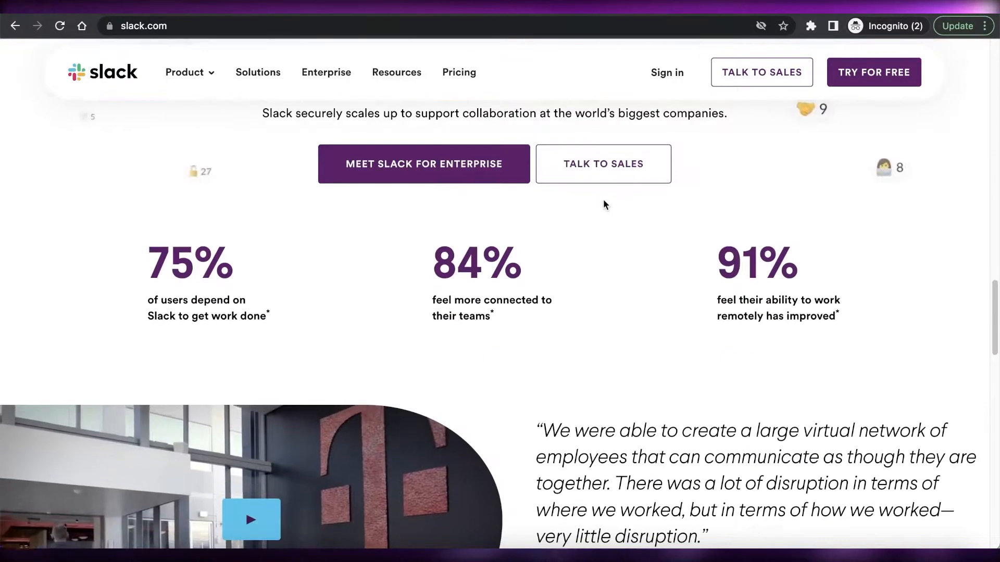
scroll(830, 244, up, 3)
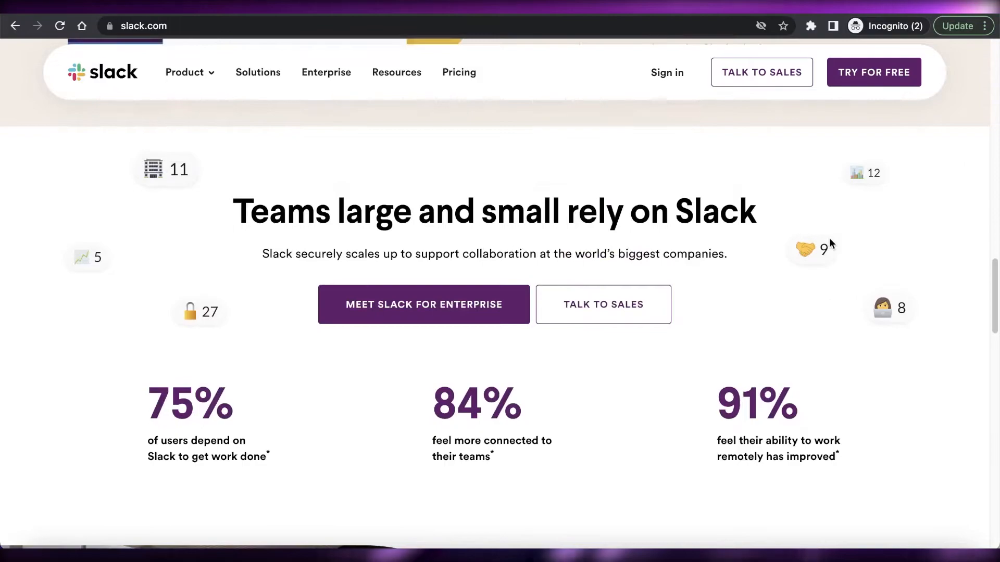
scroll(829, 243, up, 2)
scroll(831, 245, down, 4)
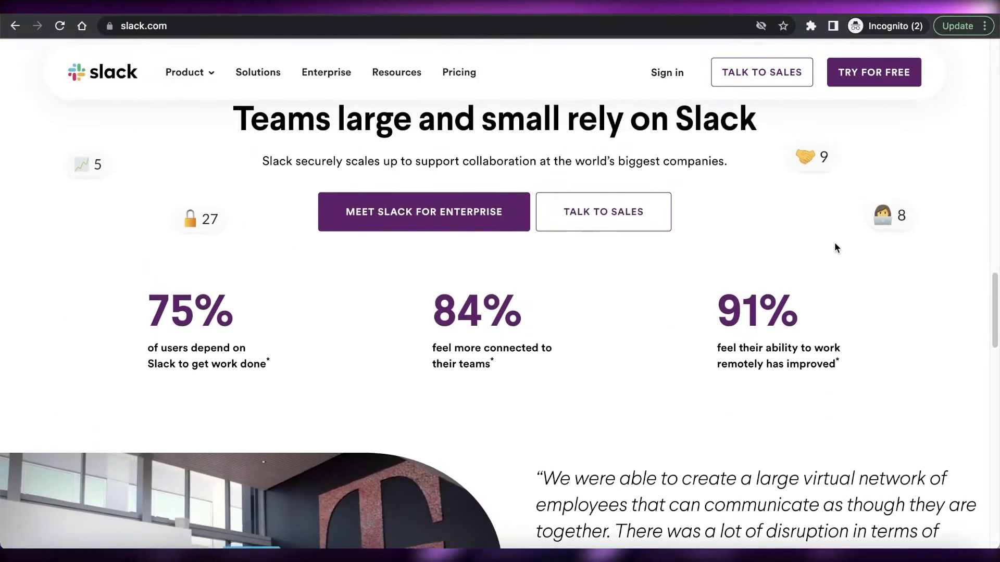
scroll(835, 244, down, 2)
scroll(835, 244, up, 6)
scroll(834, 244, down, 7)
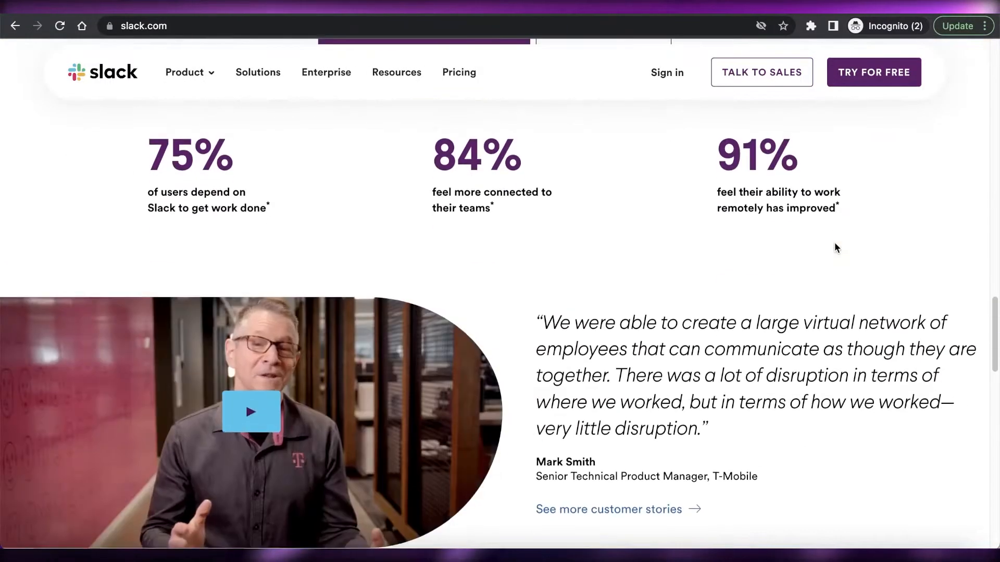
scroll(834, 245, down, 5)
scroll(835, 245, up, 20)
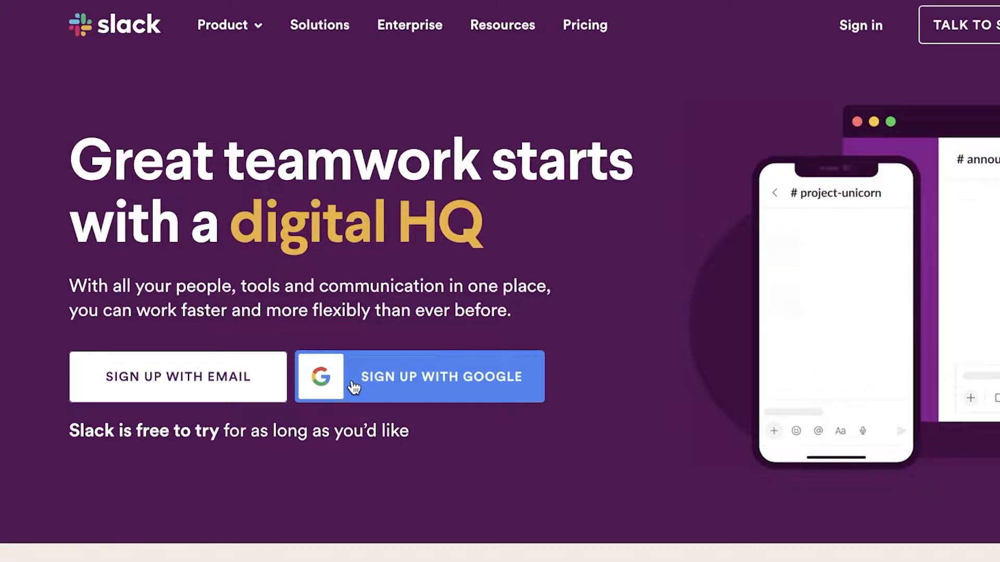
click(268, 393)
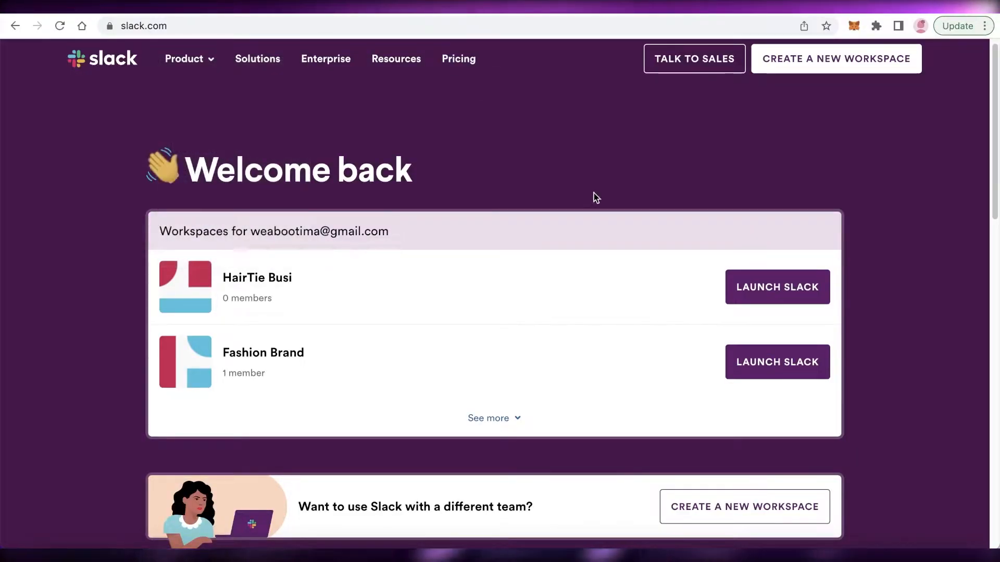
Examine the welcome-back page's existing workspaces and its options for creating a new one
scroll(904, 273, down, 1)
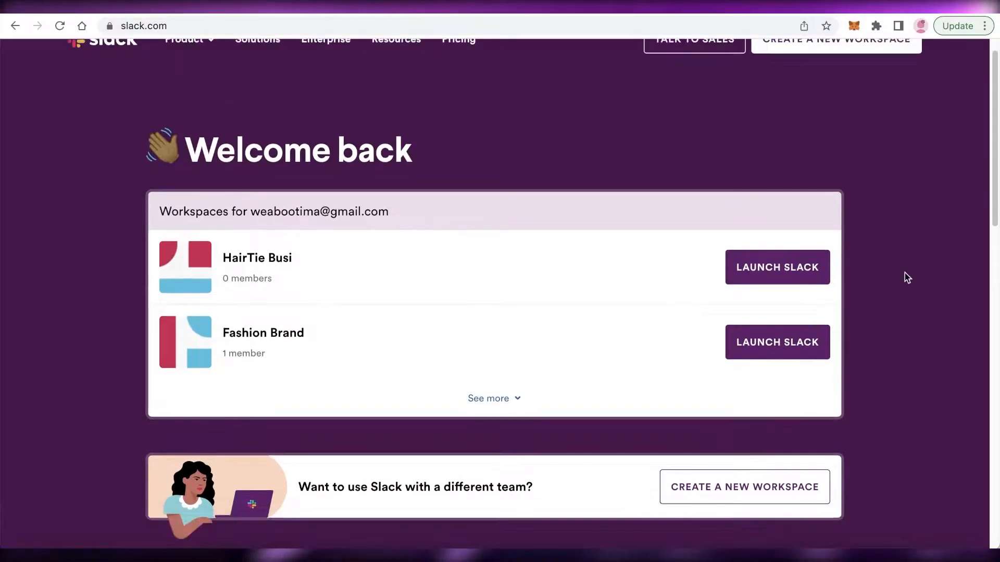
scroll(904, 277, up, 1)
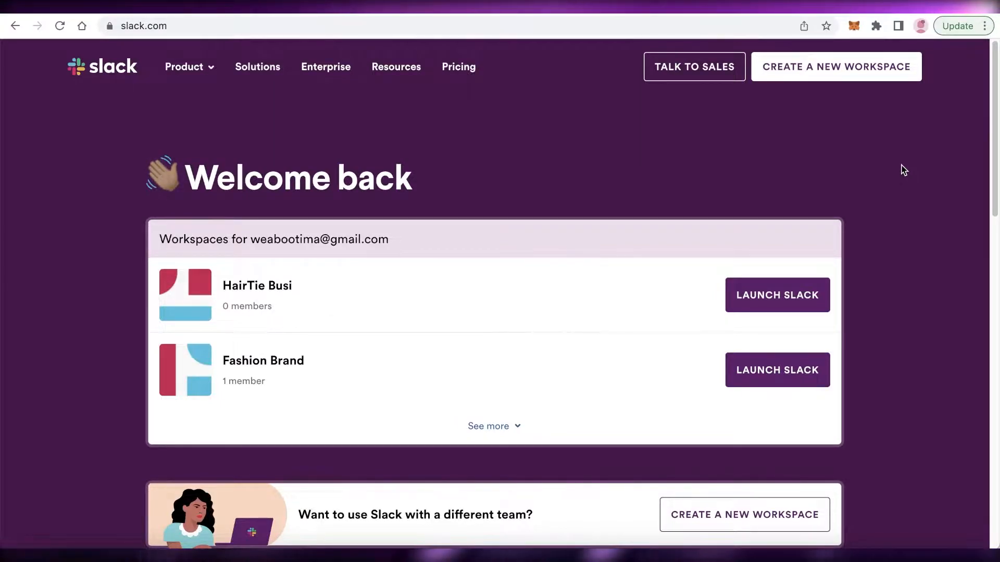
scroll(887, 156, down, 1)
scroll(886, 155, down, 3)
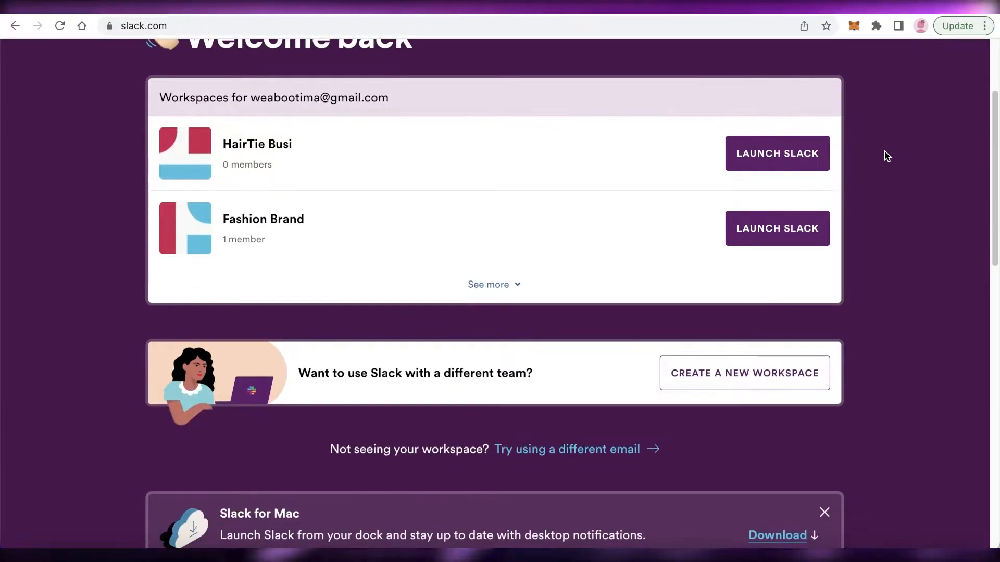
scroll(961, 167, up, 1)
scroll(964, 170, up, 2)
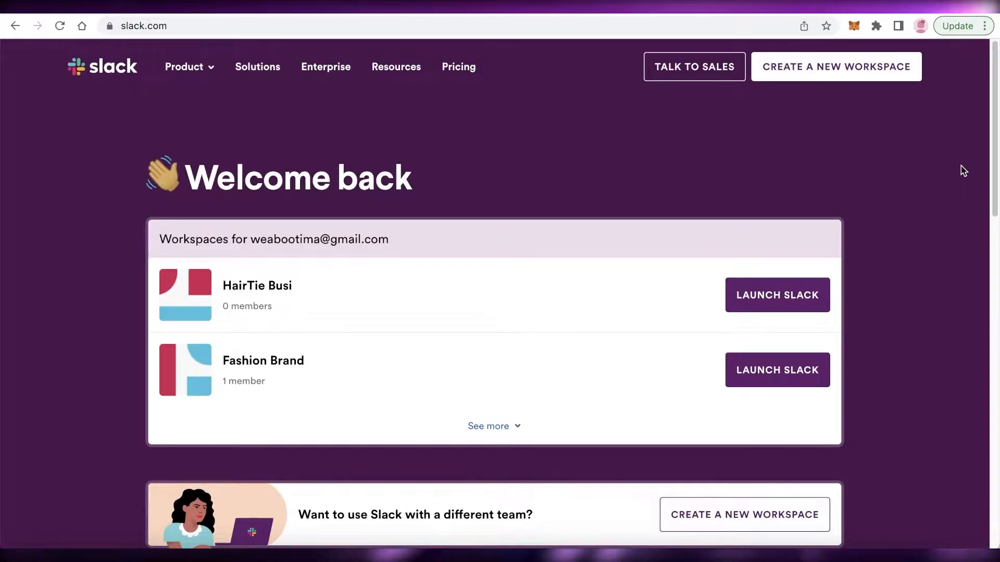
scroll(963, 171, down, 1)
scroll(963, 171, up, 1)
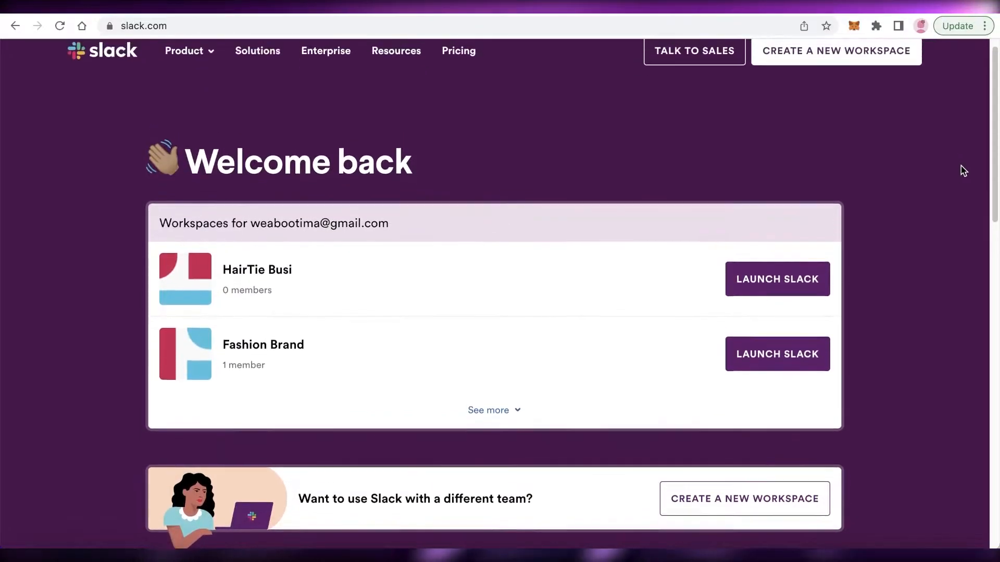
scroll(964, 171, up, 1)
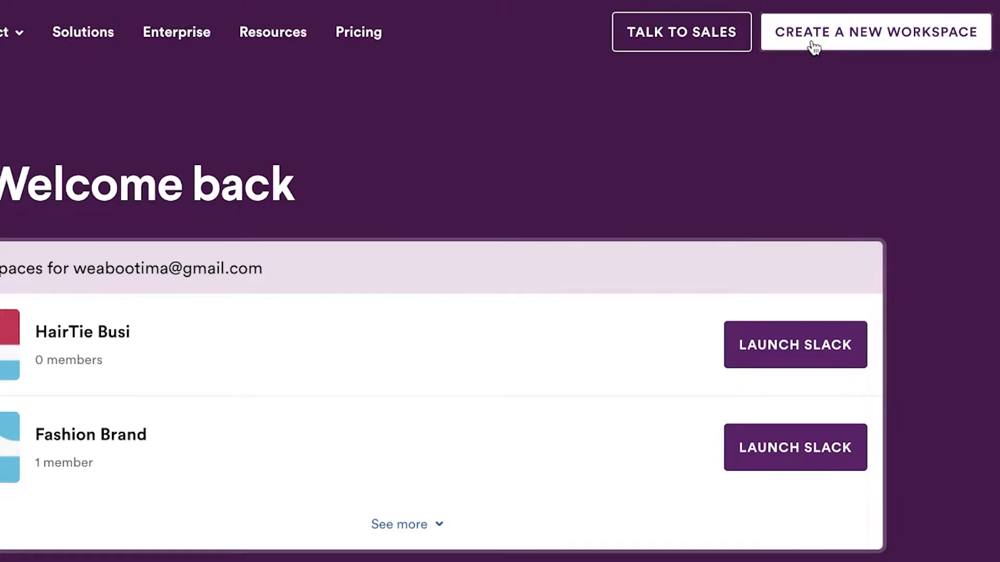
Request a new workspace from the welcome-back page and continue with the first listed Google account
click(815, 46)
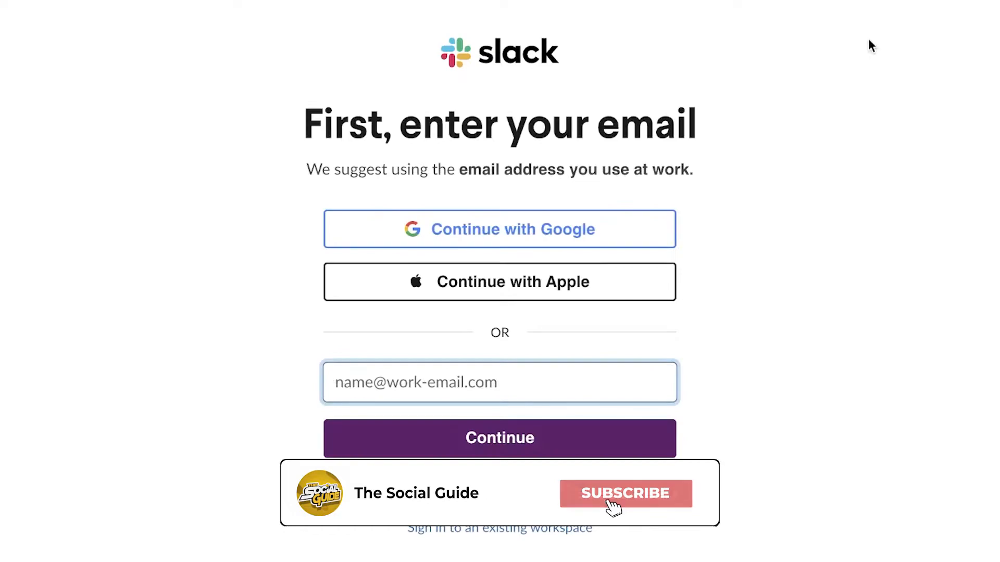
click(502, 243)
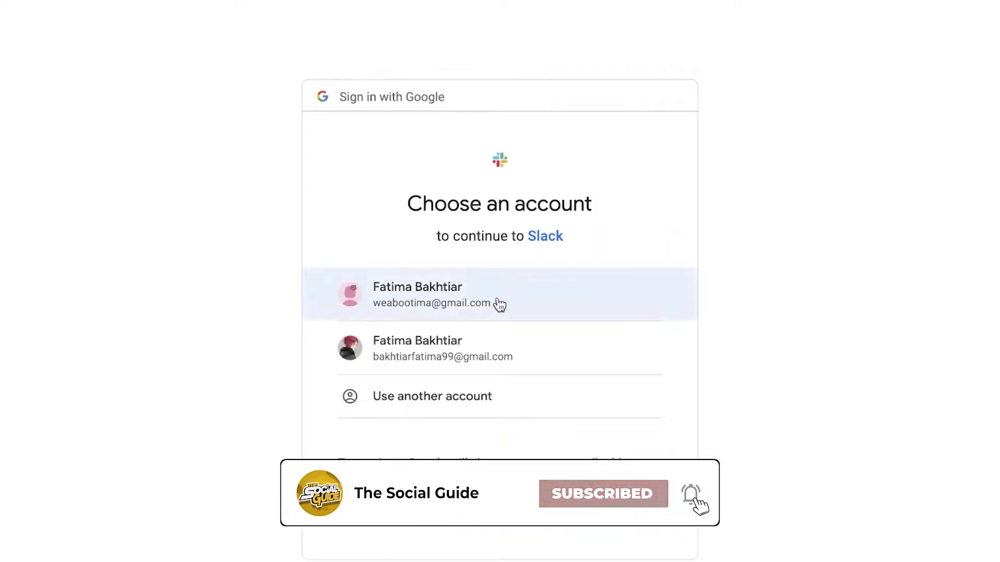
click(451, 295)
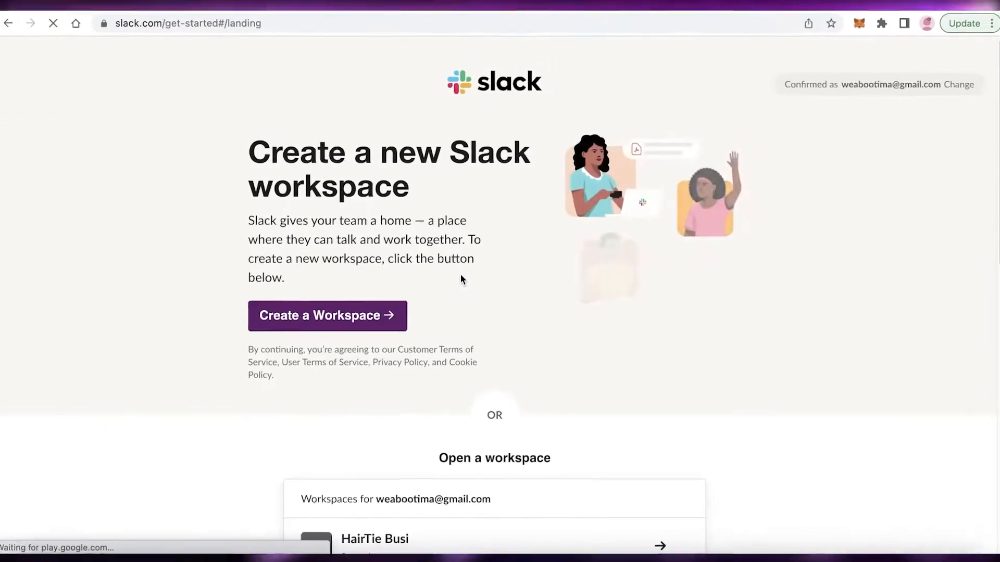
Look over the existing workspaces on the get-started page and start creating a new workspace
scroll(450, 273, down, 3)
scroll(451, 250, up, 3)
scroll(451, 250, down, 8)
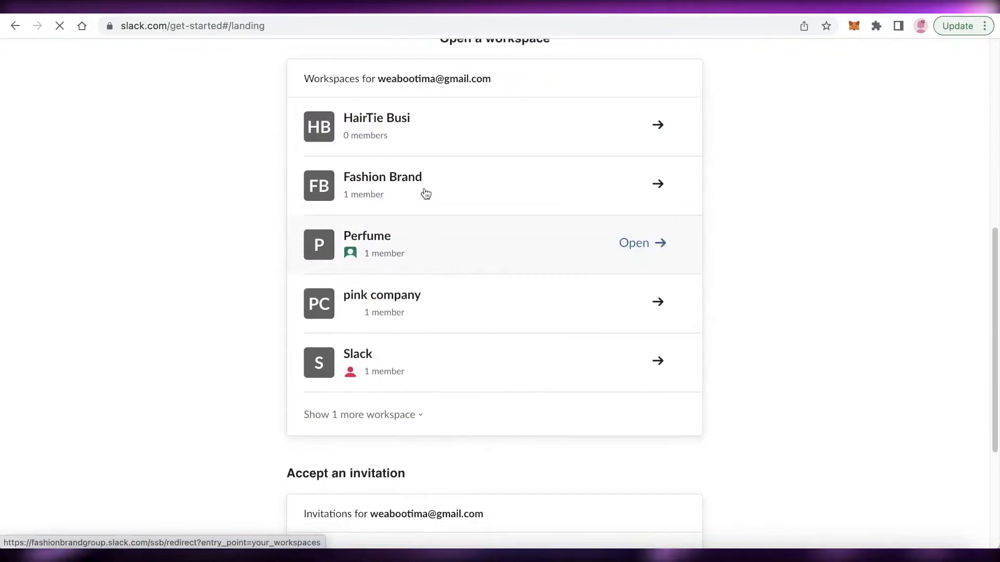
scroll(491, 306, down, 3)
scroll(451, 295, up, 10)
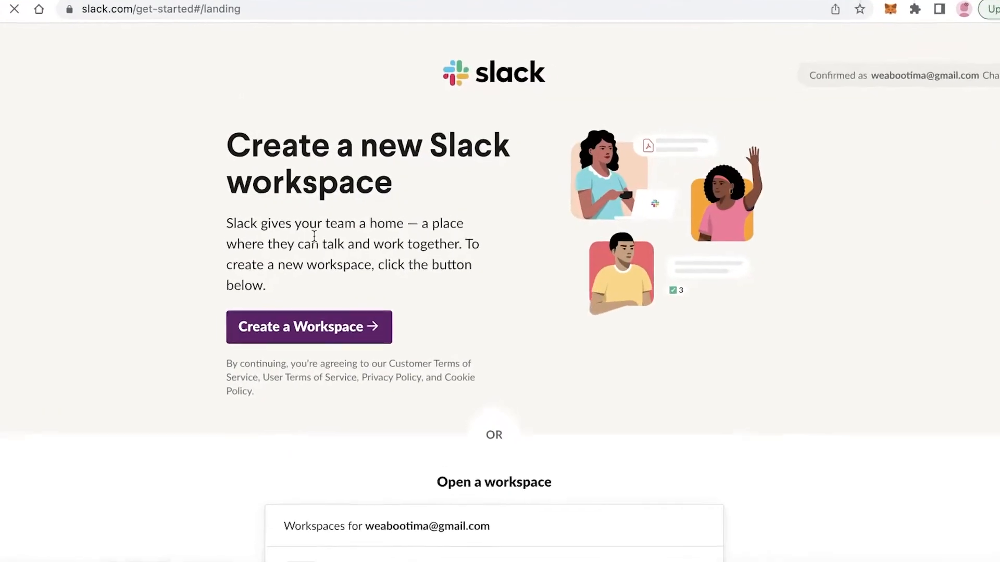
click(291, 338)
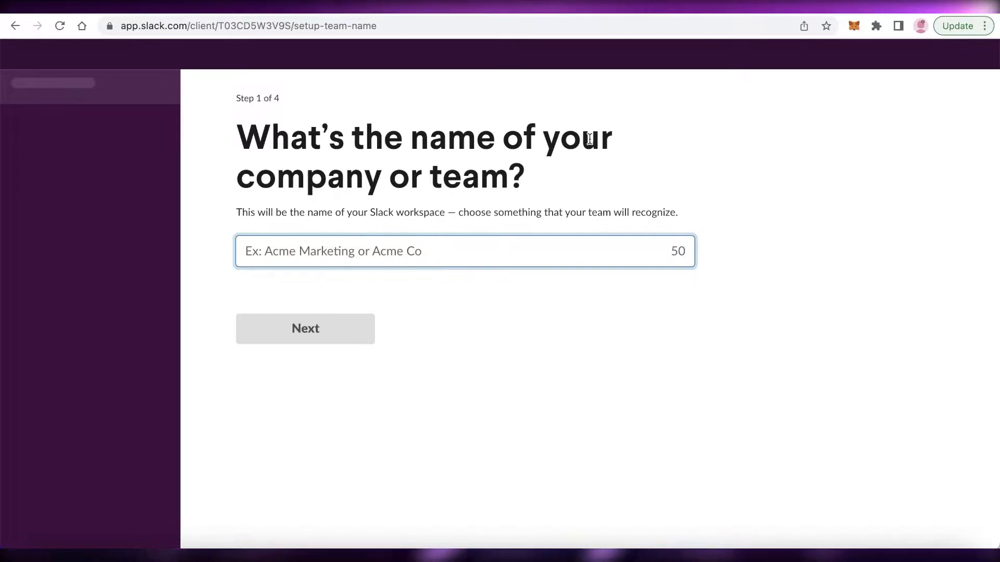
Name the company Shirtfrenzy and skip connecting a Google account to find coworkers
text(P)
text(hi)
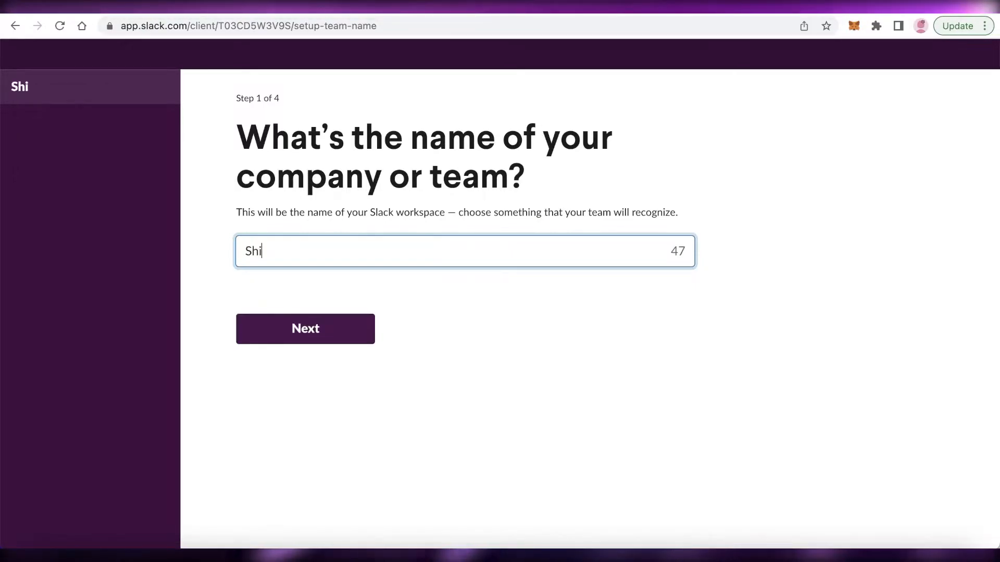
text(rtfrenzy)
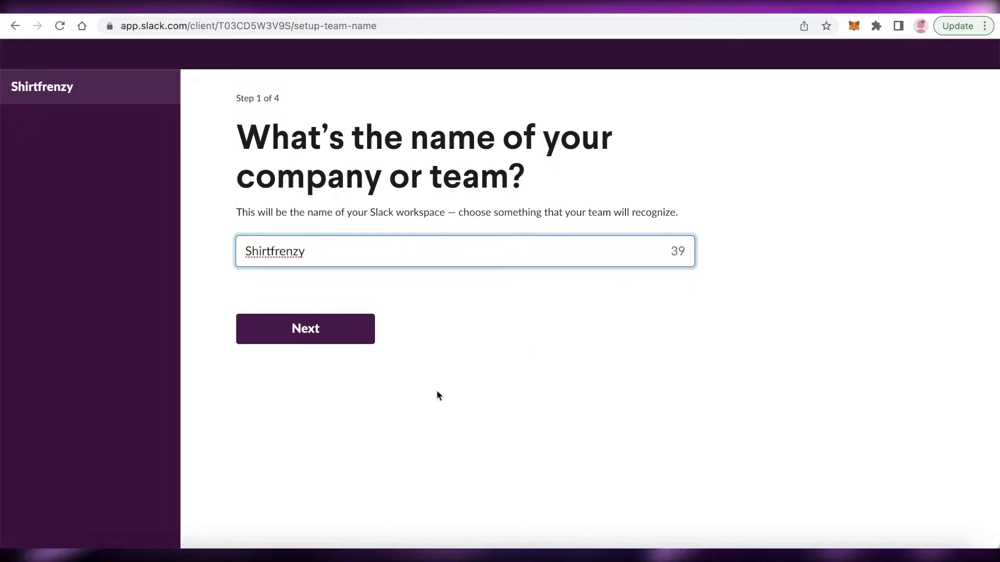
click(327, 338)
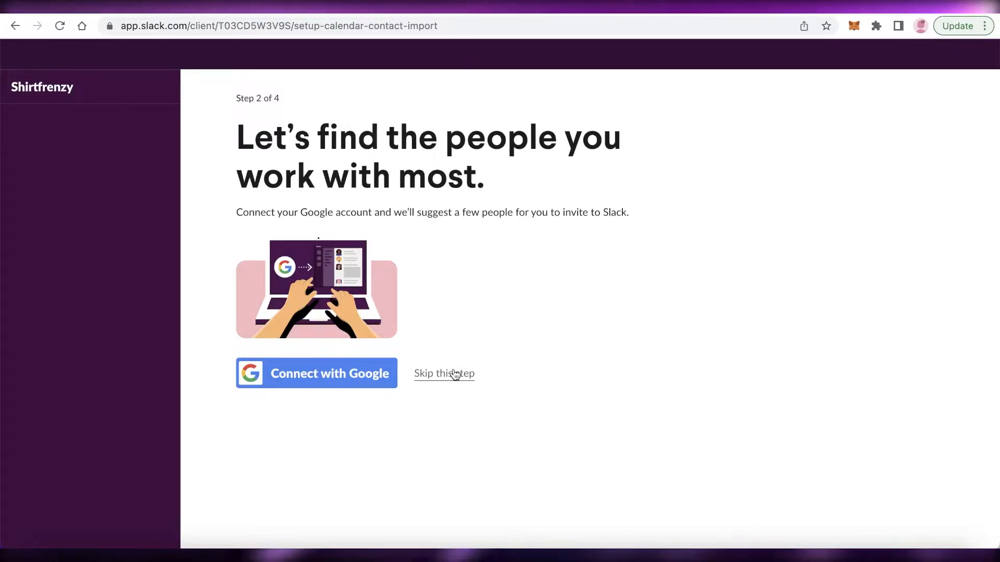
click(455, 374)
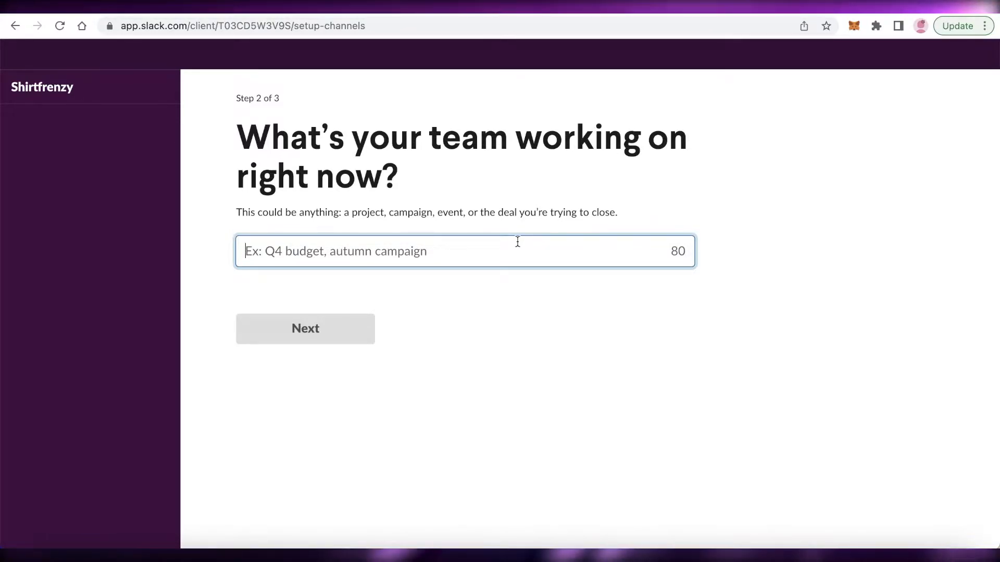
Enter "Ideas and innovation" as the team's current project and skip inviting teammates to reach the workspace
text(Ideas an)
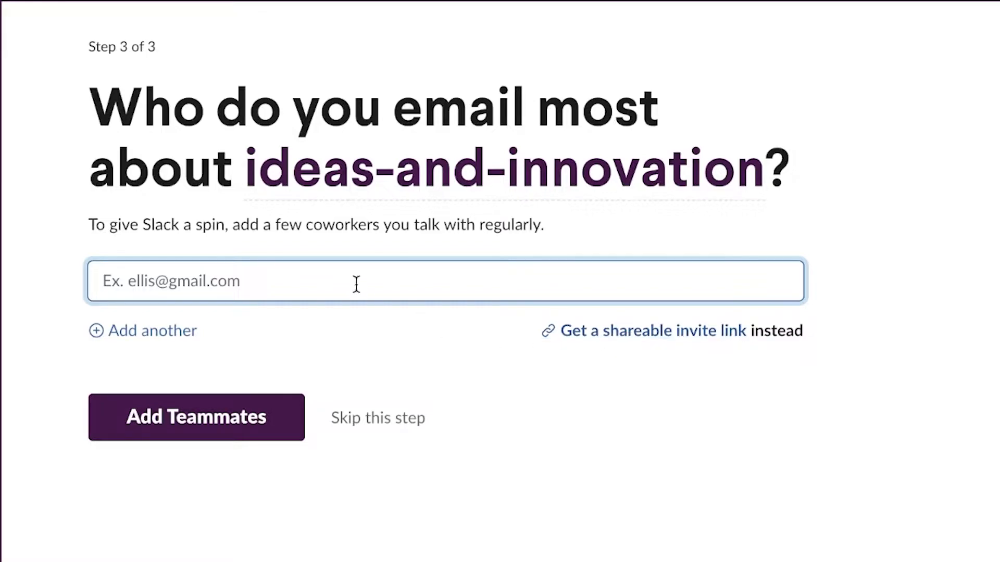
click(379, 424)
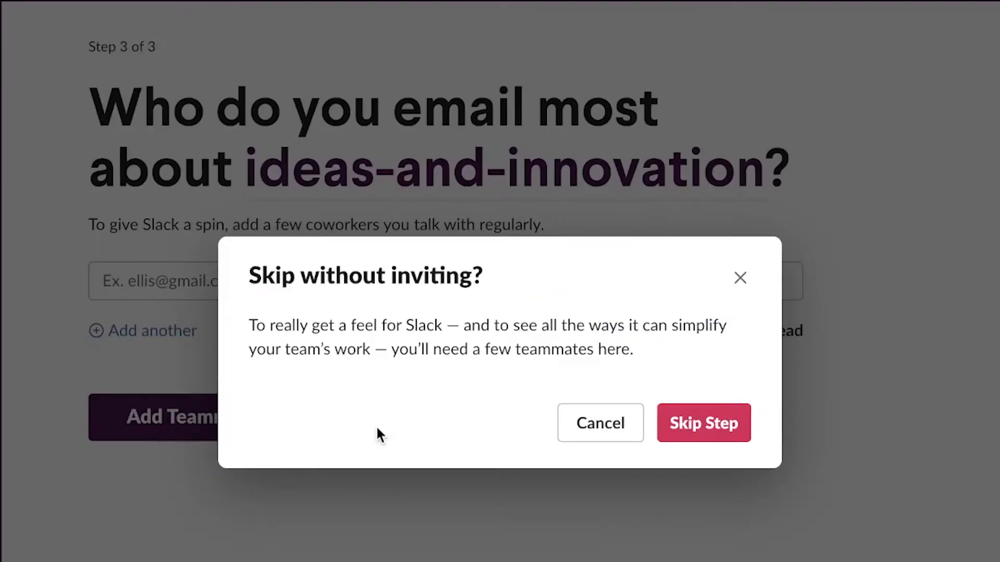
click(701, 426)
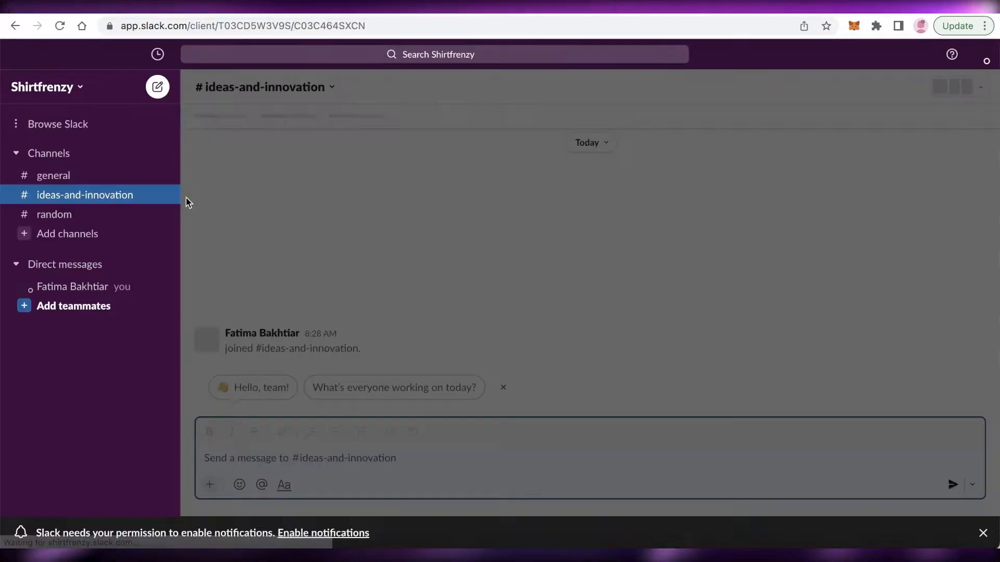
click(614, 185)
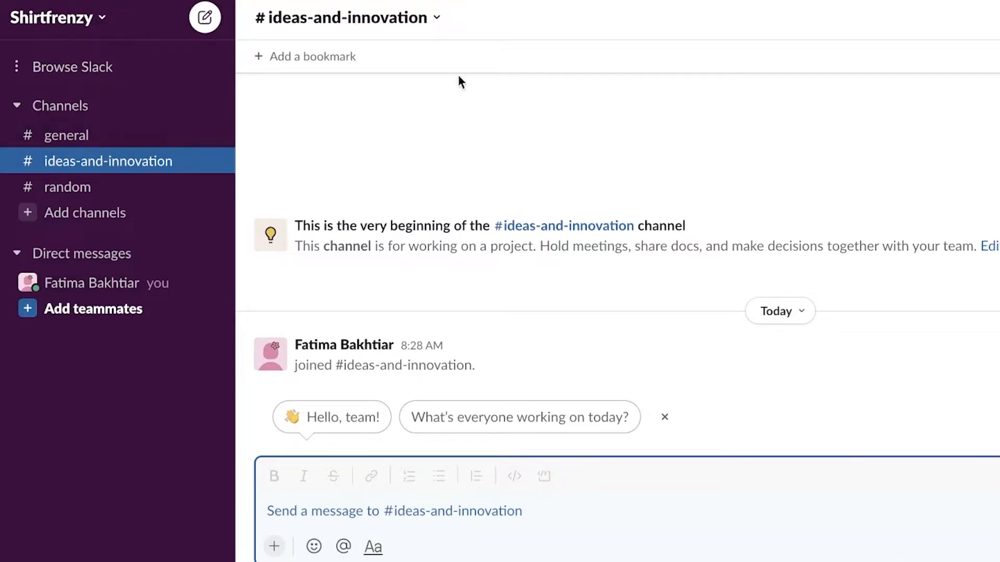
Look over the profile menu's status and notification options, and collapse and re-expand the channel list
click(995, 8)
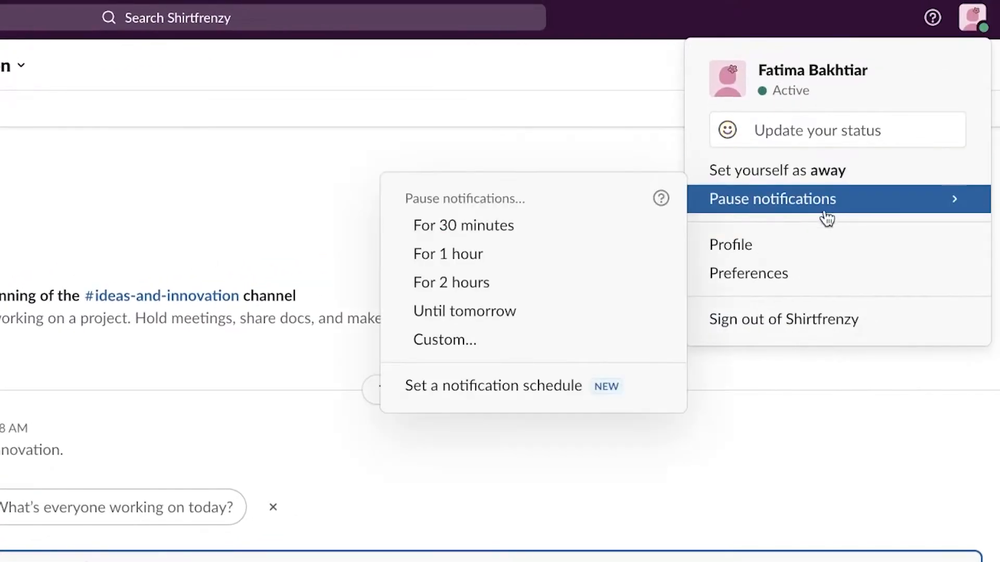
click(973, 18)
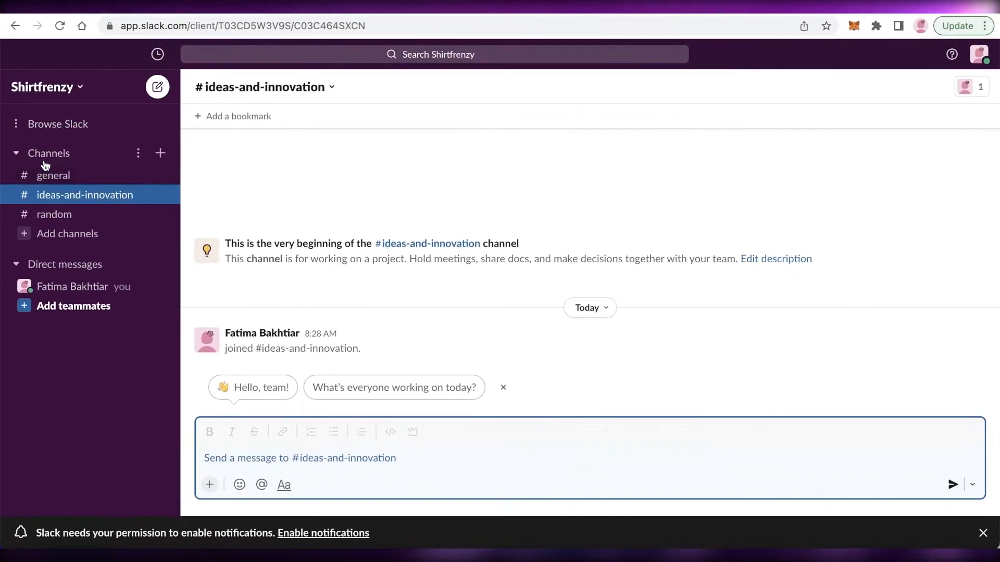
click(42, 154)
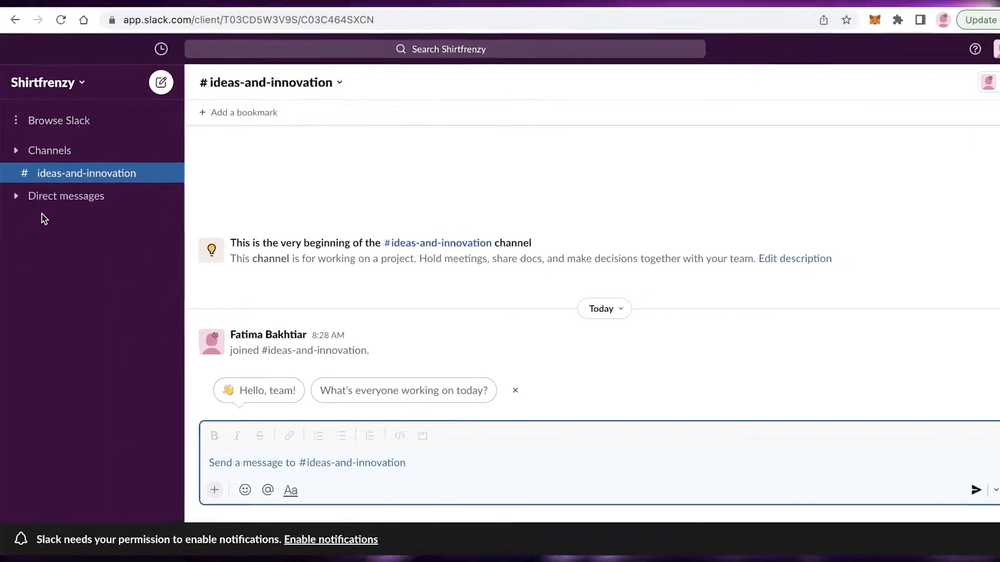
click(44, 153)
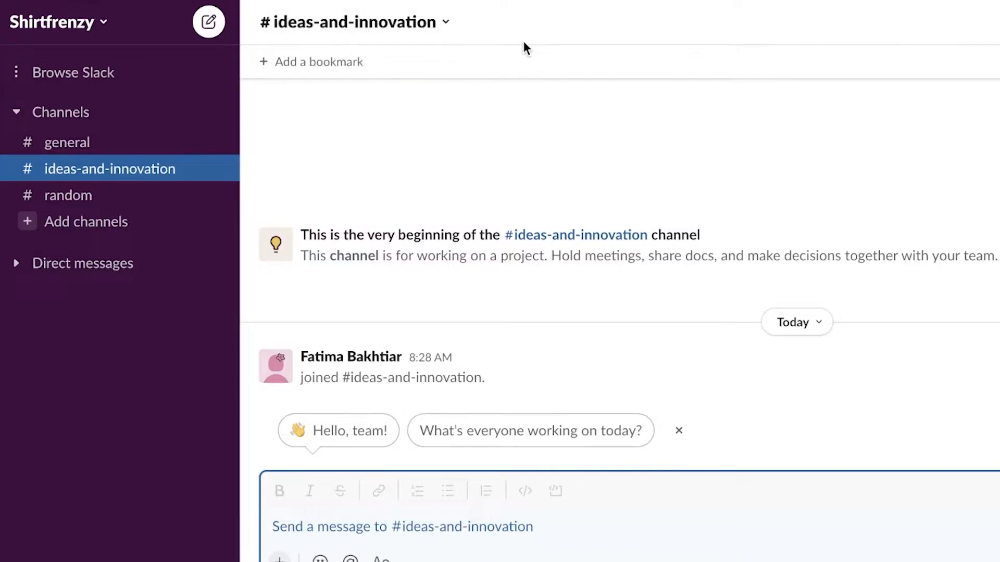
Open the details of the general channel and look over its About information and settings
click(54, 151)
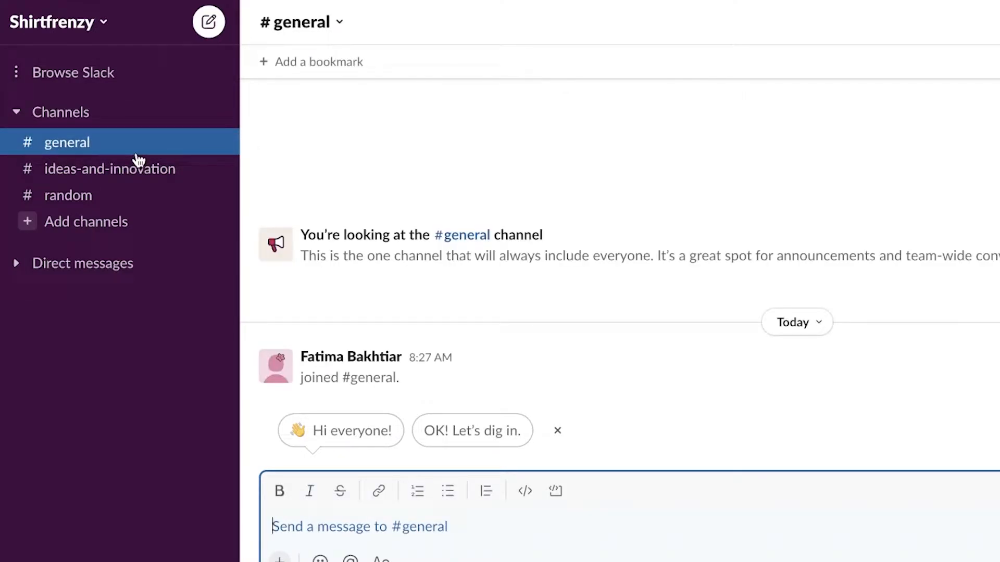
click(307, 23)
scroll(647, 153, down, 2)
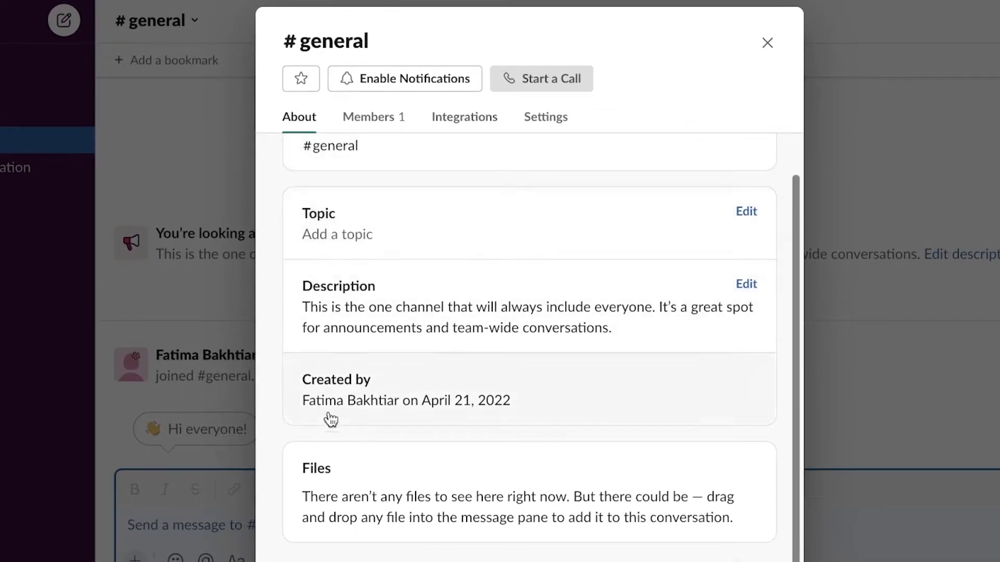
scroll(424, 424, up, 2)
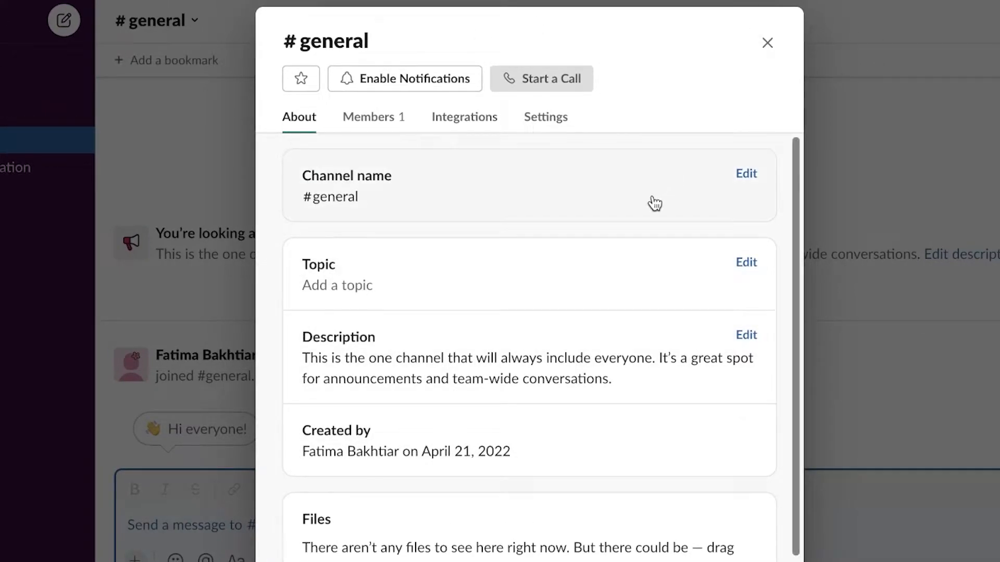
click(554, 130)
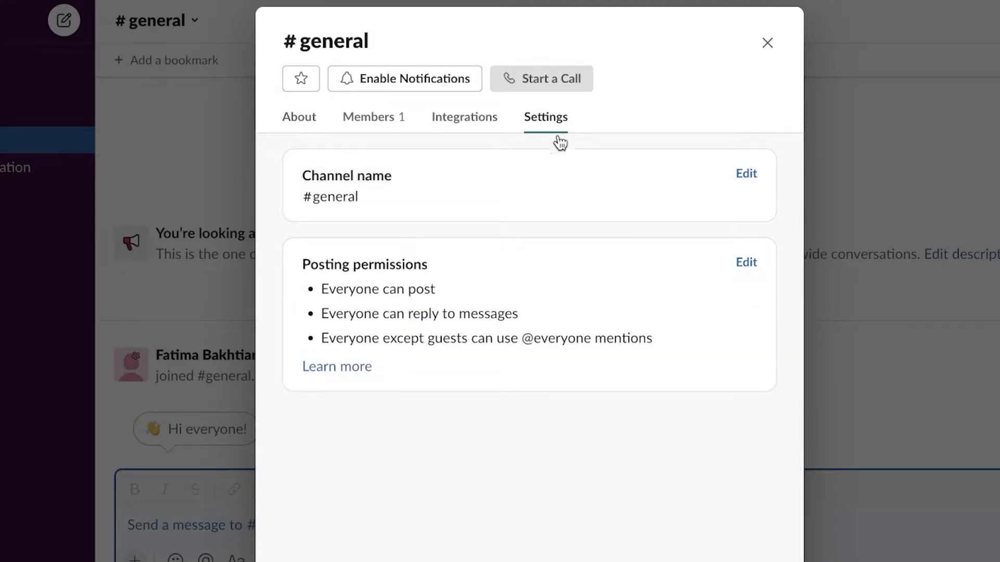
Try limiting posting in the general channel to admins only, and leave the channel details without saving
click(746, 263)
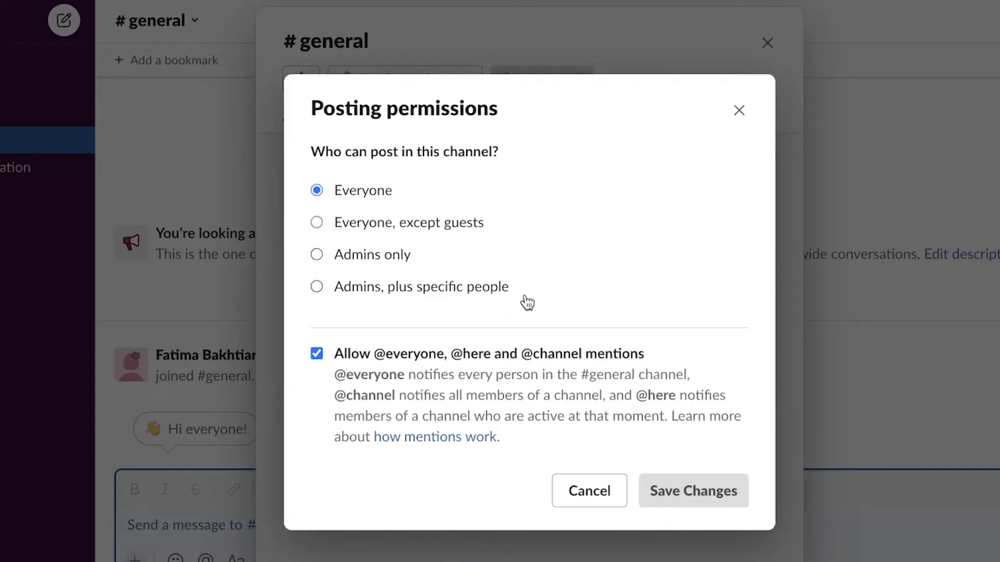
click(346, 257)
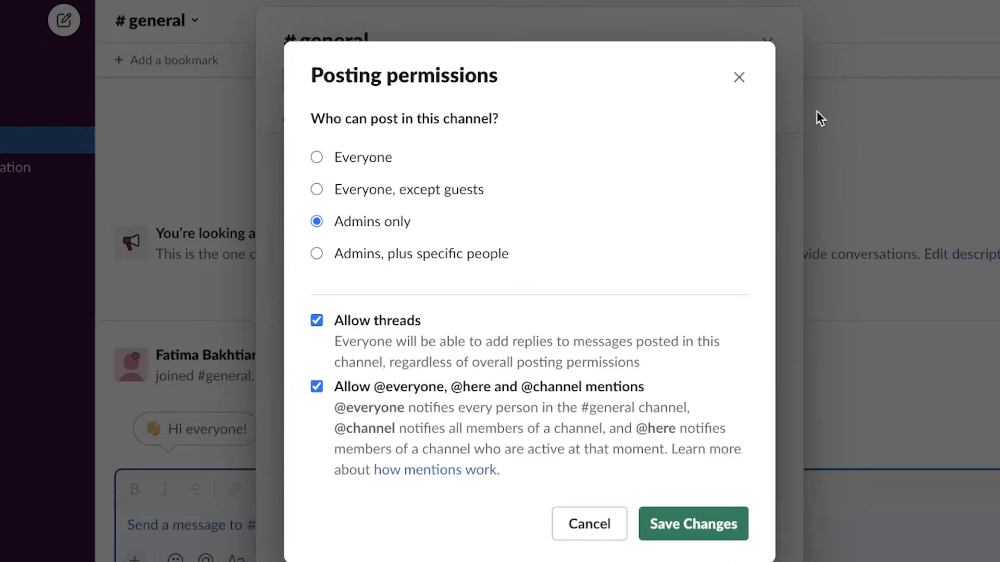
click(752, 83)
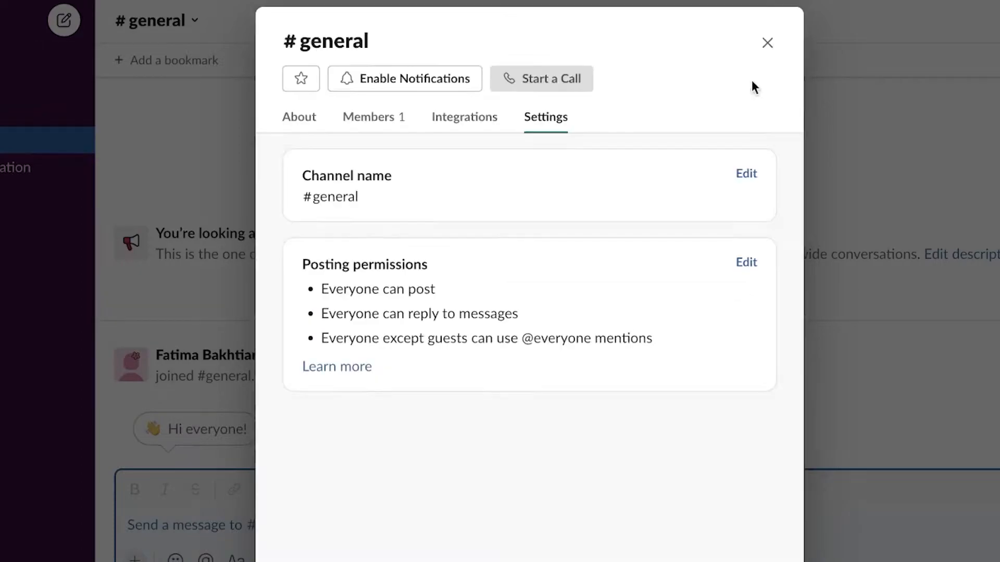
click(768, 43)
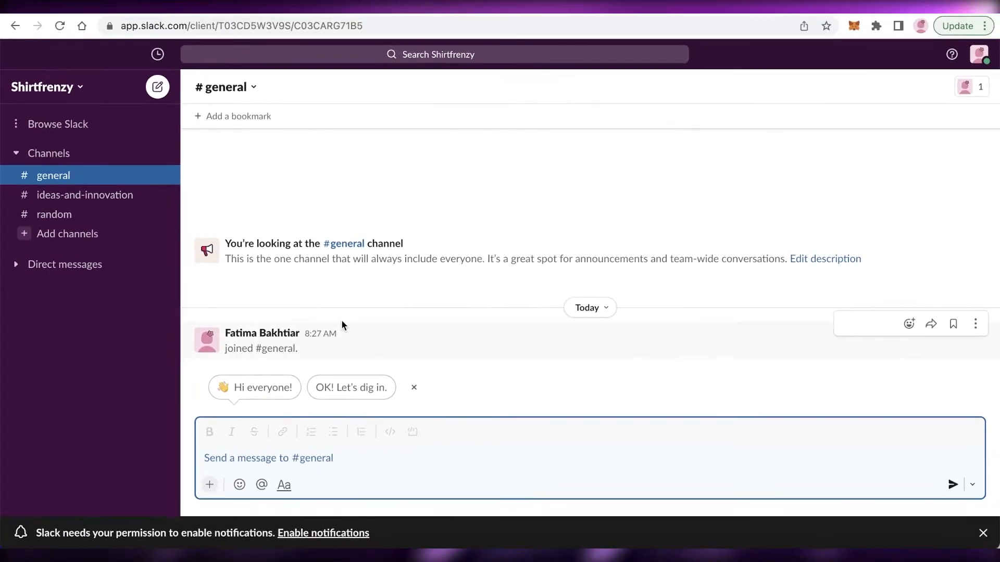
Look over the About information, integrations and settings of the ideas-and-innovation channel
click(121, 200)
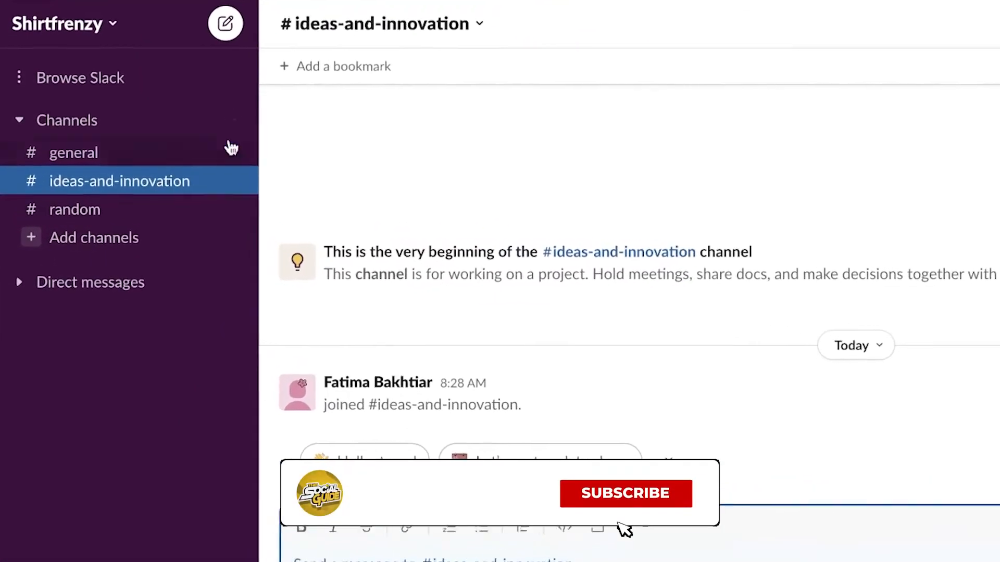
click(406, 22)
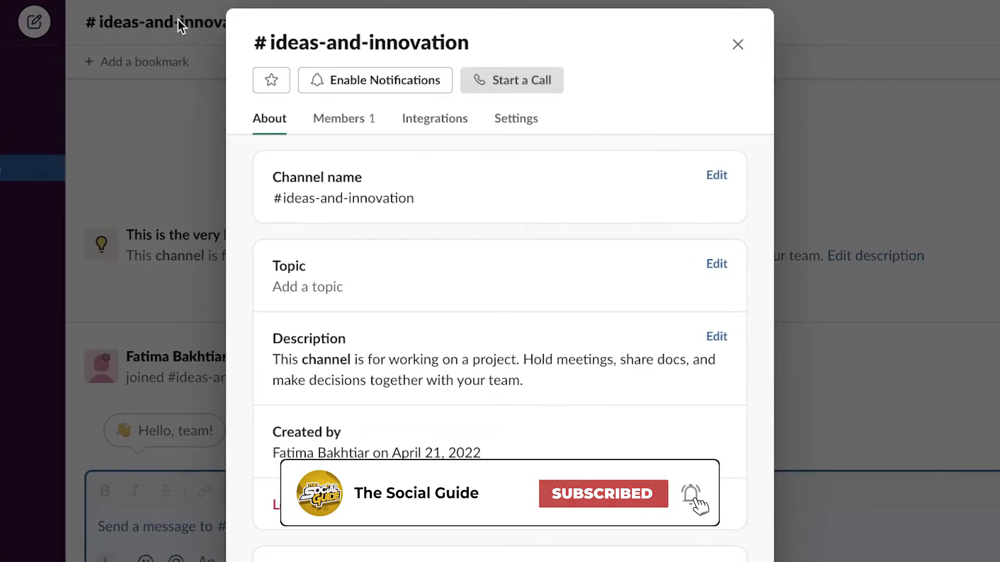
scroll(345, 182, down, 2)
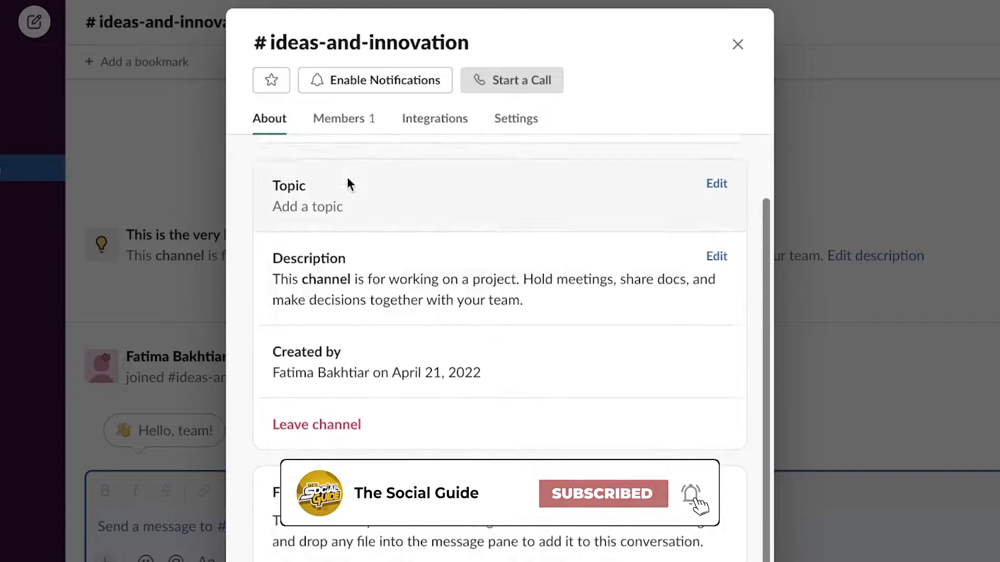
scroll(462, 215, up, 2)
scroll(482, 316, down, 2)
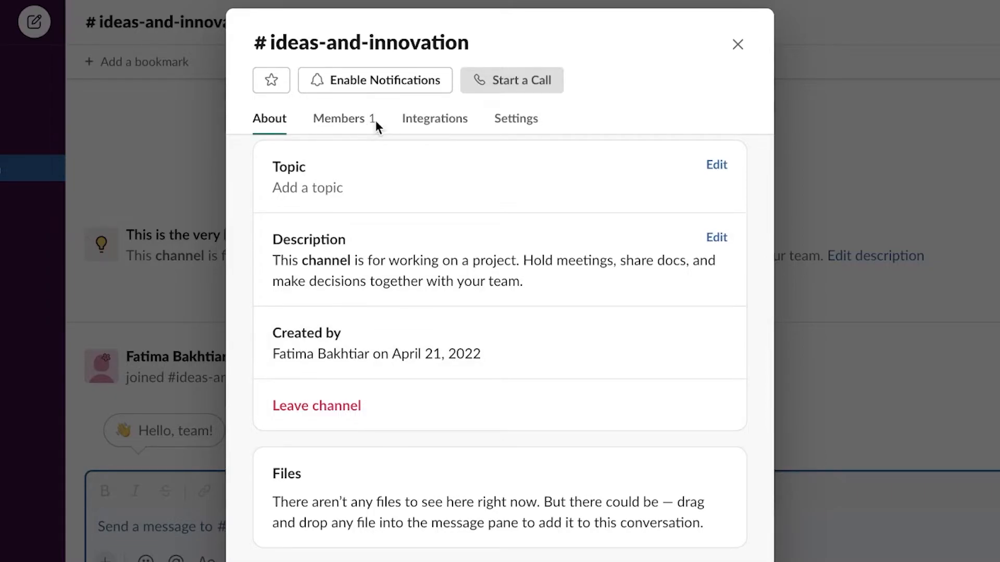
click(422, 124)
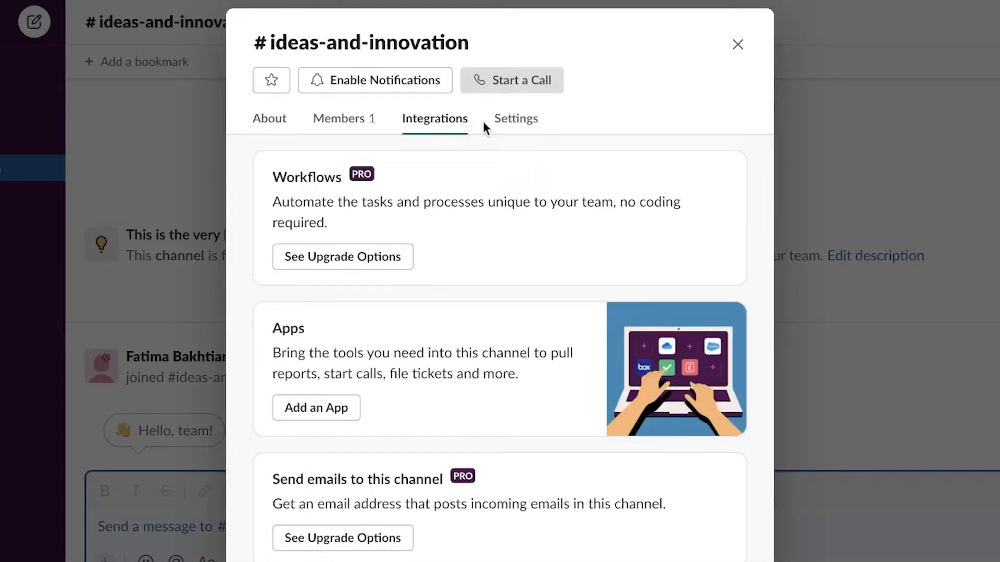
click(505, 128)
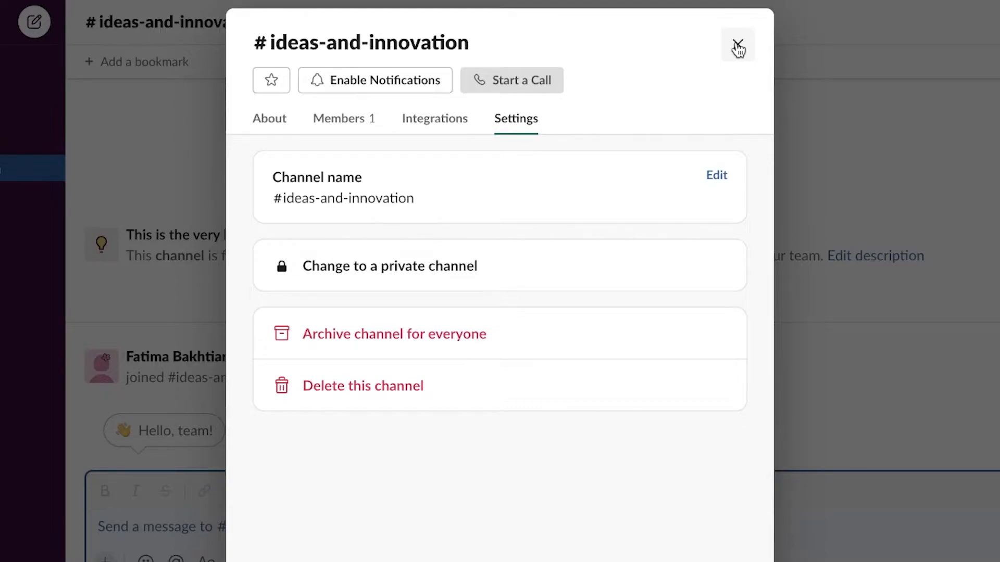
click(738, 46)
Leave the random channel from its channel details
click(56, 212)
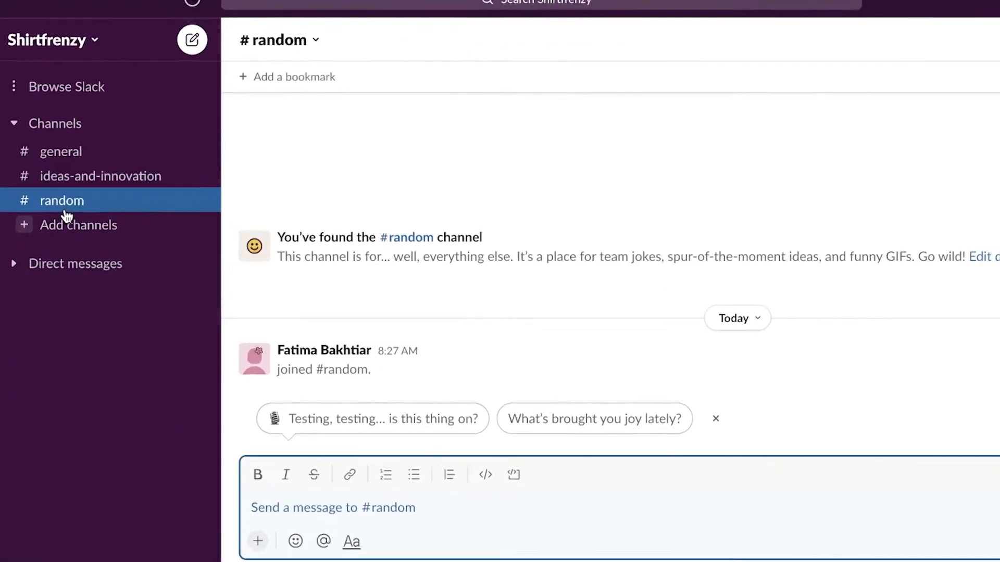
click(268, 70)
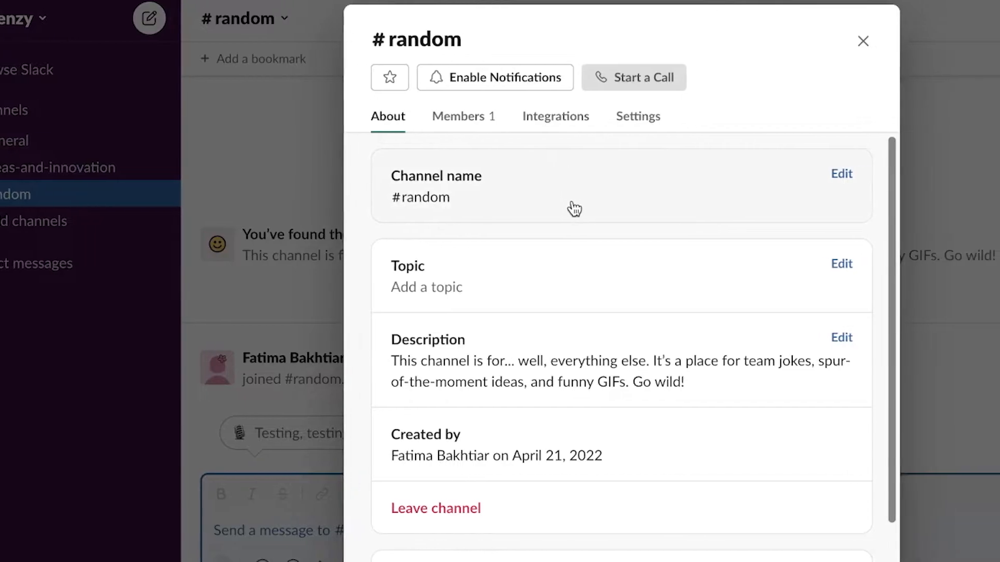
scroll(418, 395, down, 3)
click(379, 409)
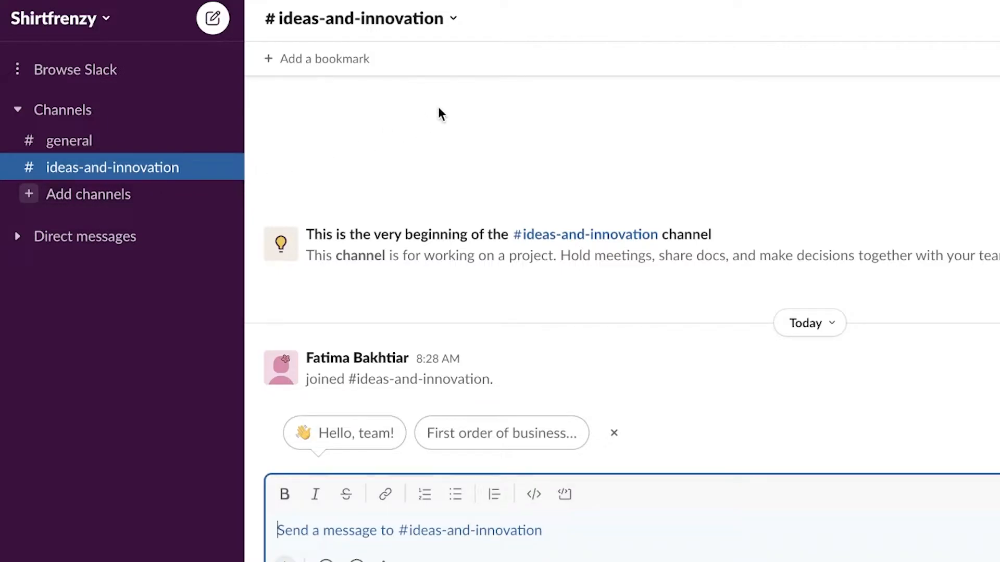
Create a new public channel named marketing without adding any people to it
click(114, 195)
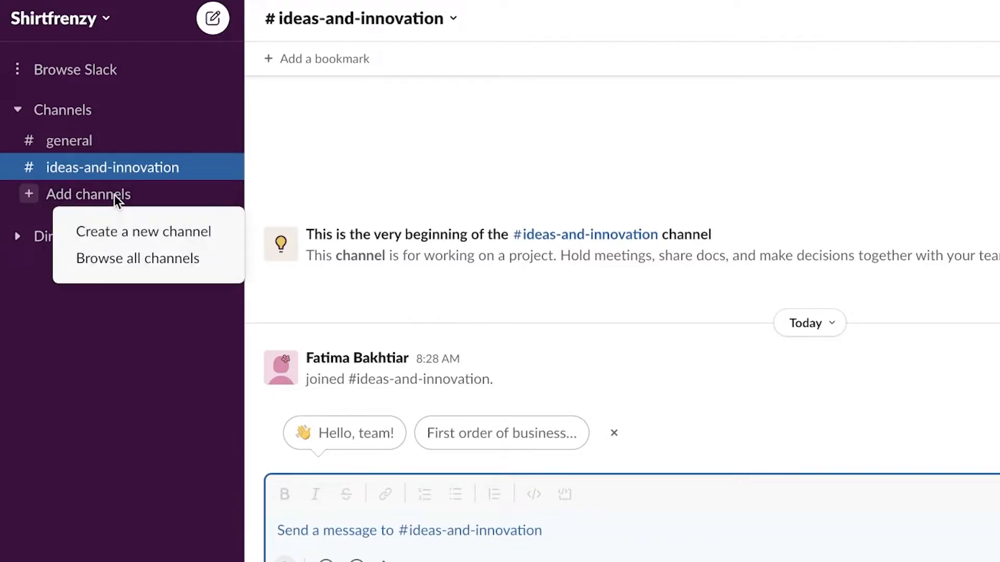
click(117, 228)
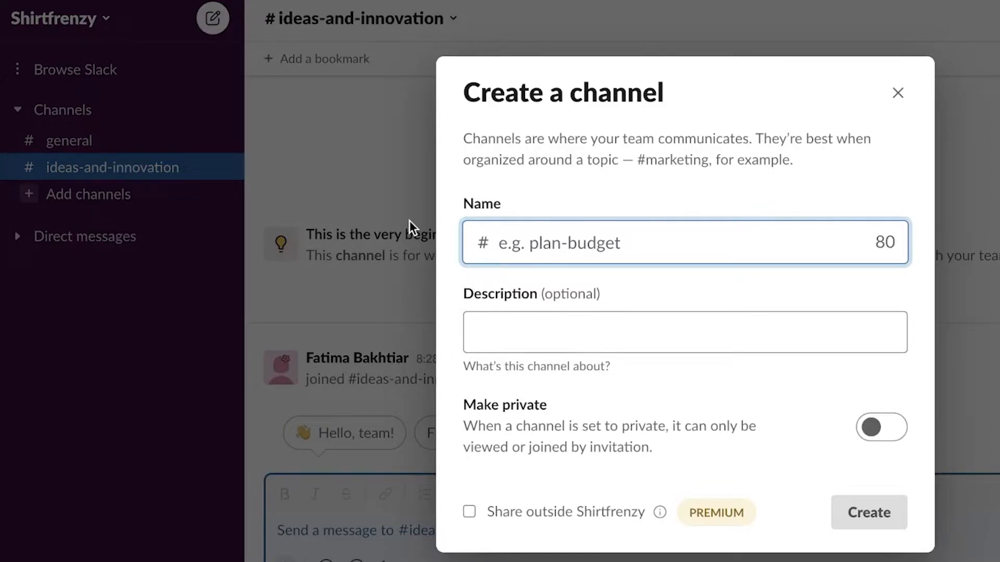
text(m)
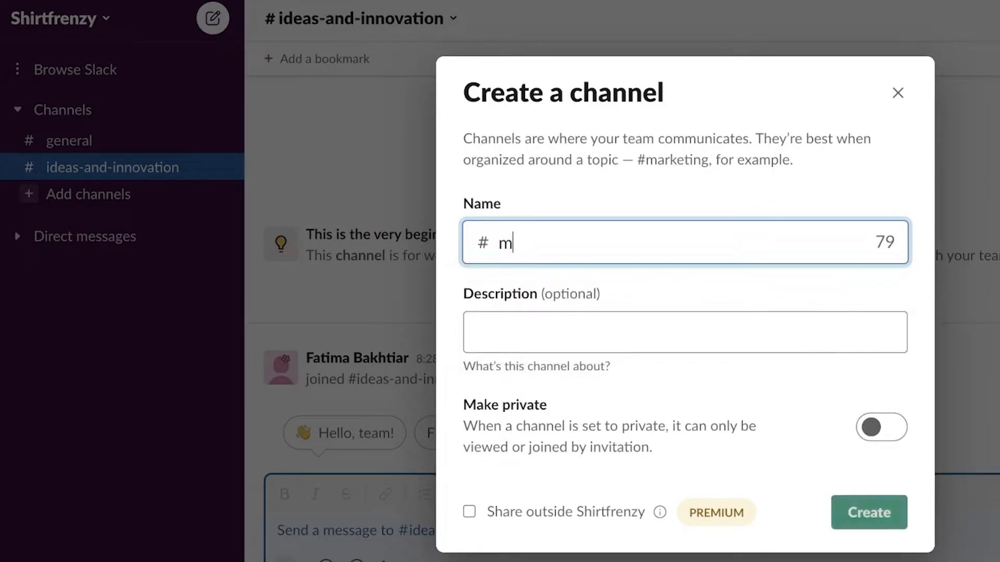
text(arketing)
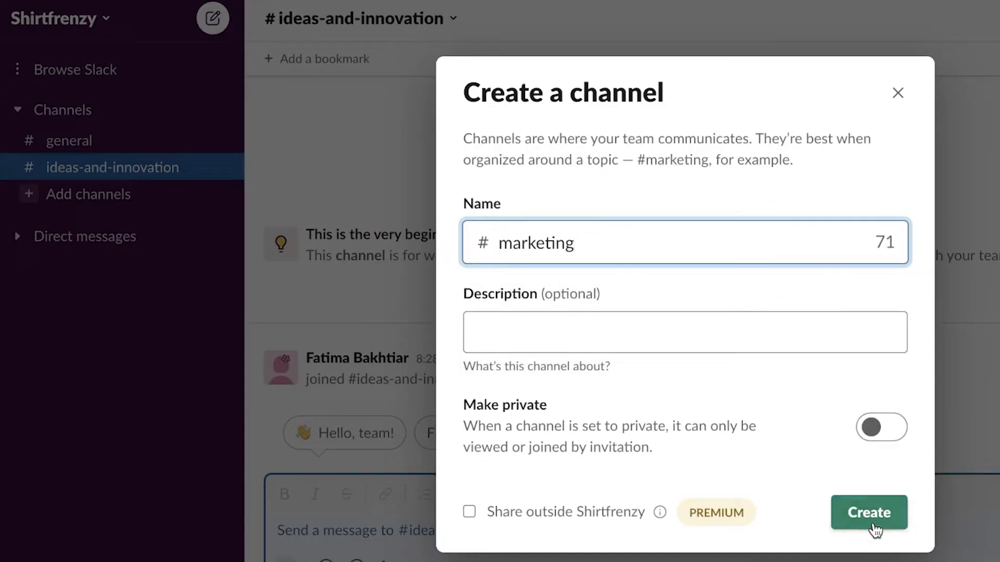
click(876, 531)
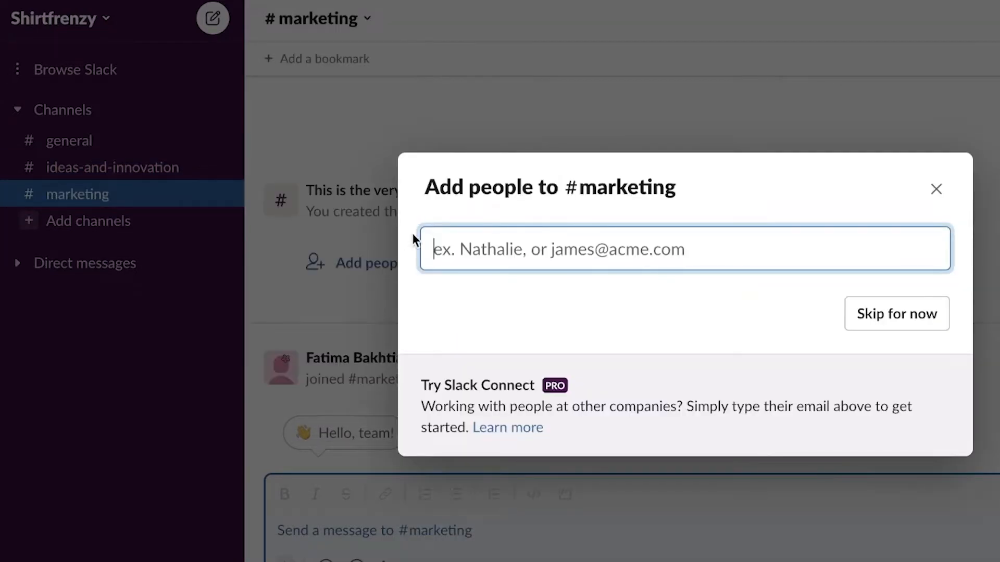
click(936, 190)
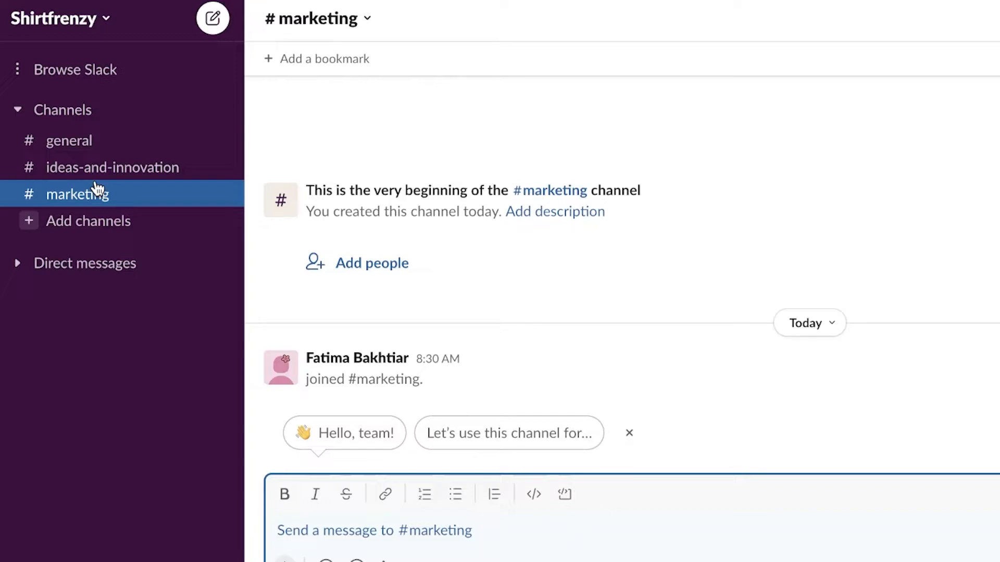
Expand the direct messages list and look over the option to add teammates without inviting anyone
click(83, 266)
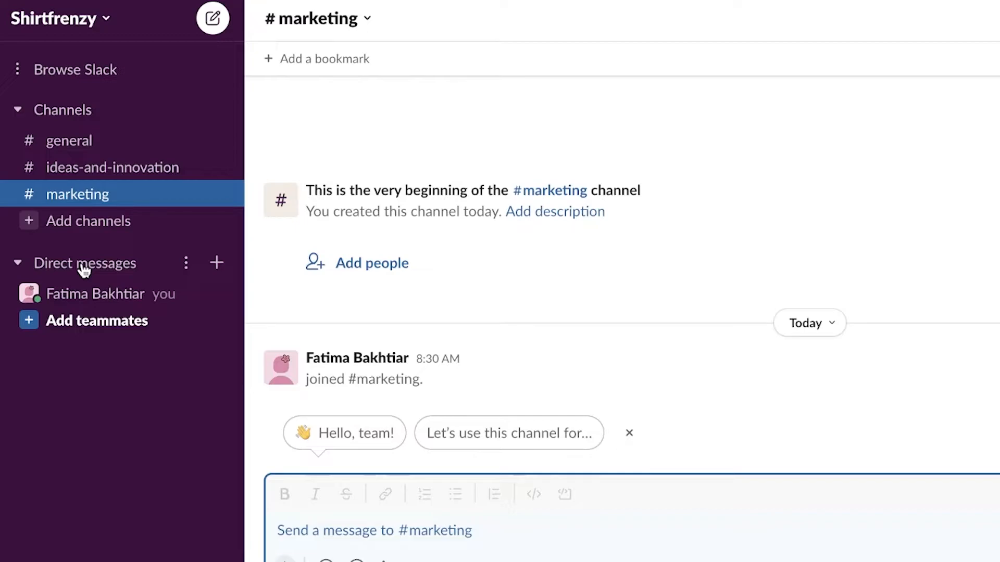
click(69, 325)
click(908, 206)
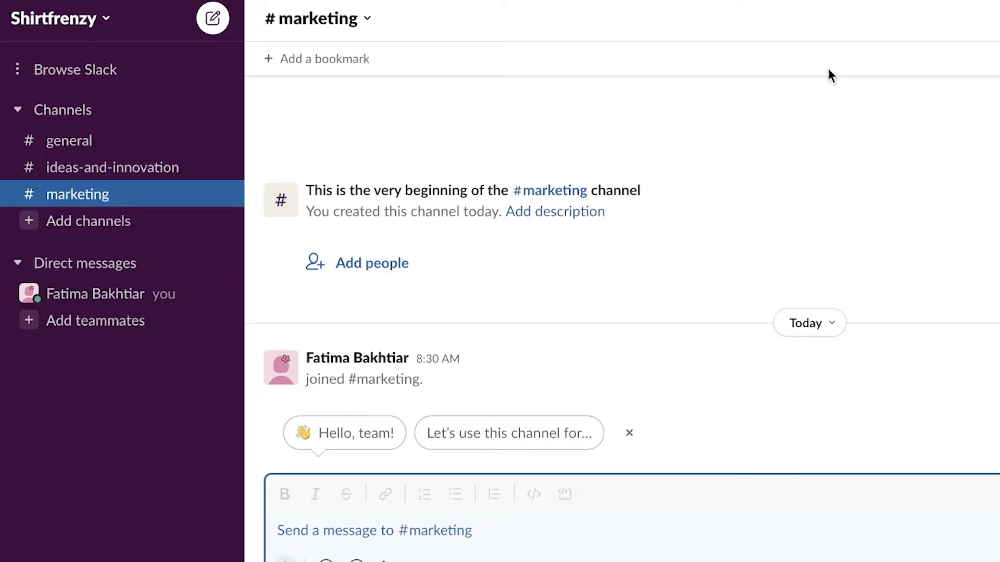
Post the message "Hey1" in the ideas-and-innovation channel
click(135, 176)
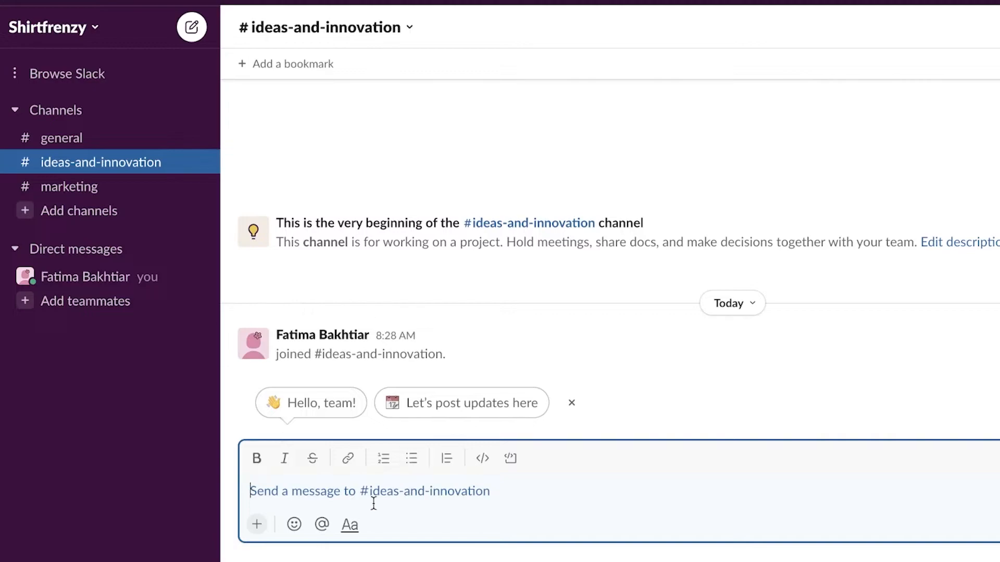
text(Hey)
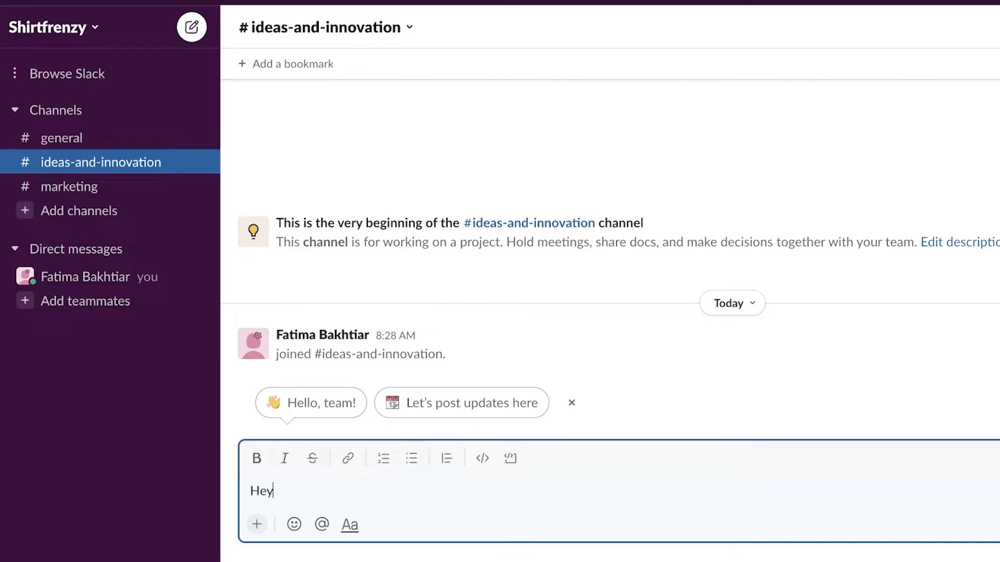
text(1)
key(Return)
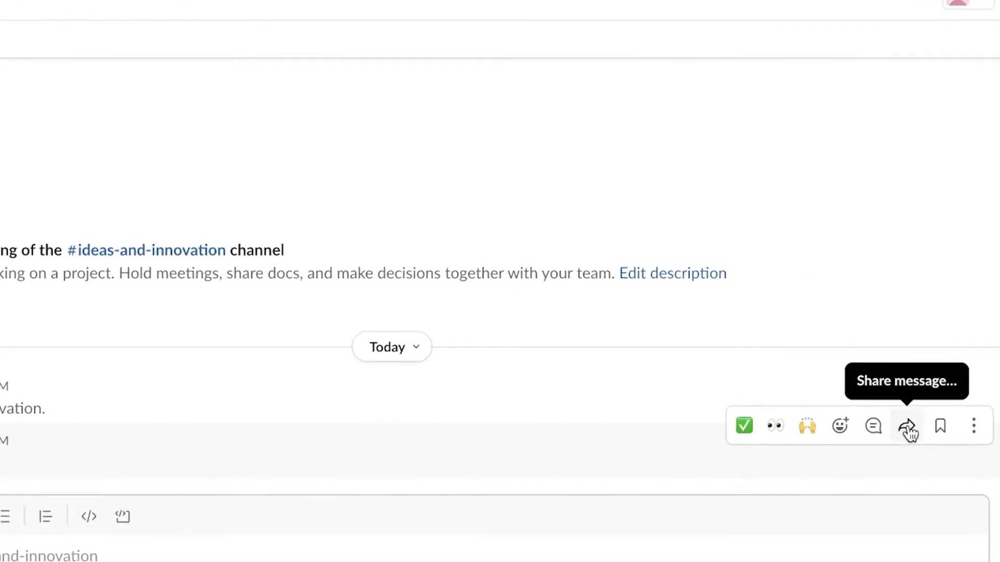
Add the "Hey1" message to the saved items and view it in the saved items list
click(953, 408)
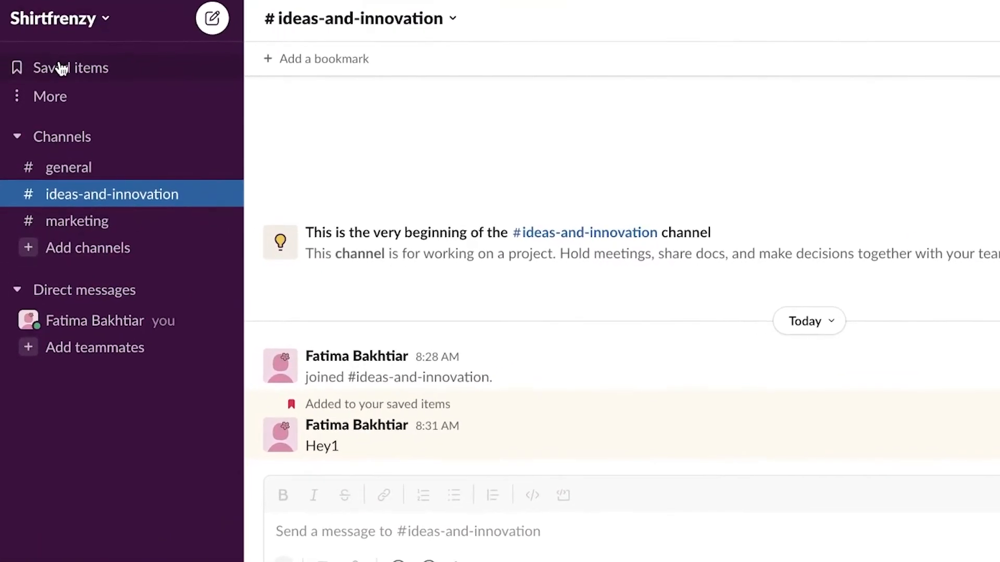
click(61, 68)
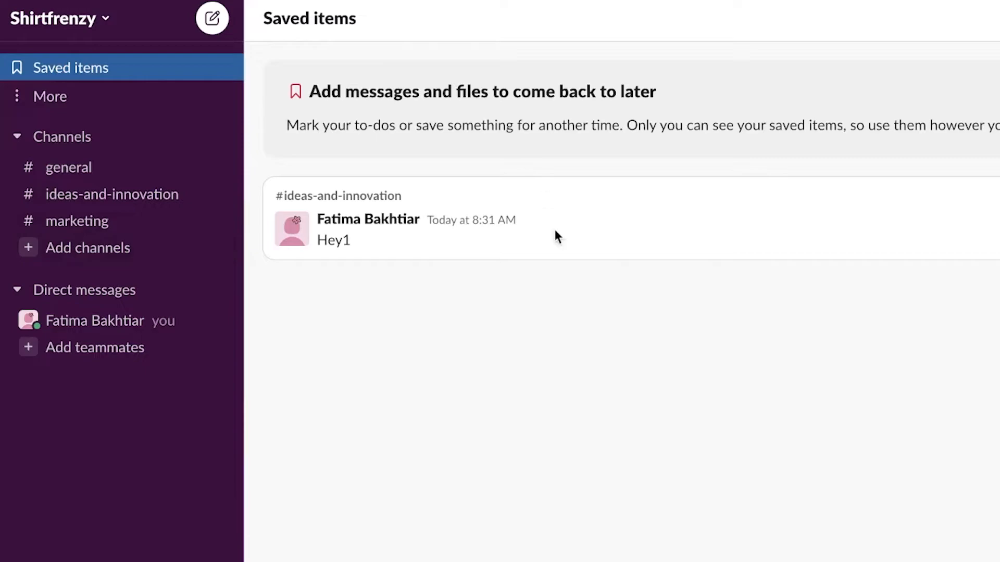
Return to the ideas-and-innovation channel and look over the additional actions available for the "Hey1" message
click(151, 207)
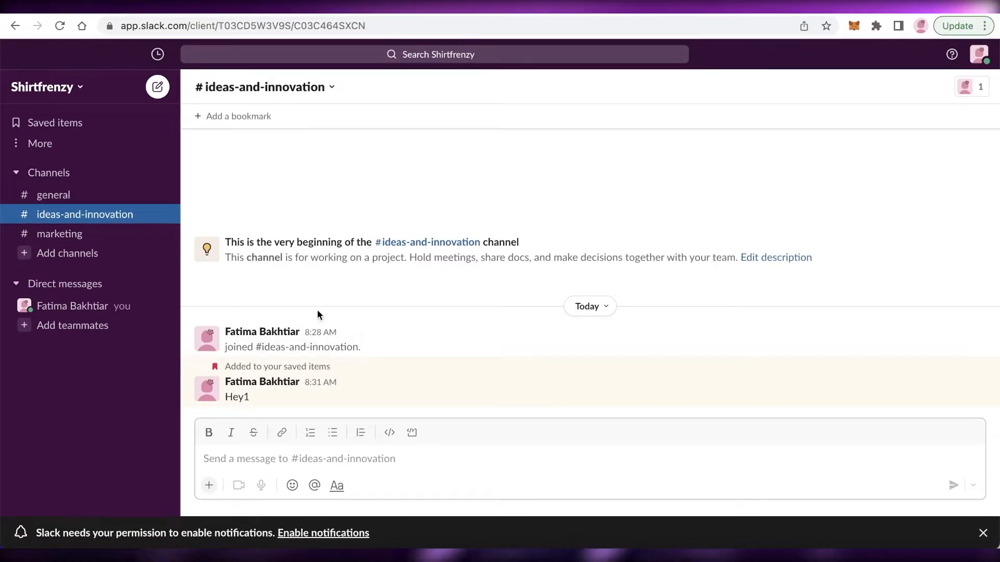
mouse_move(968, 363)
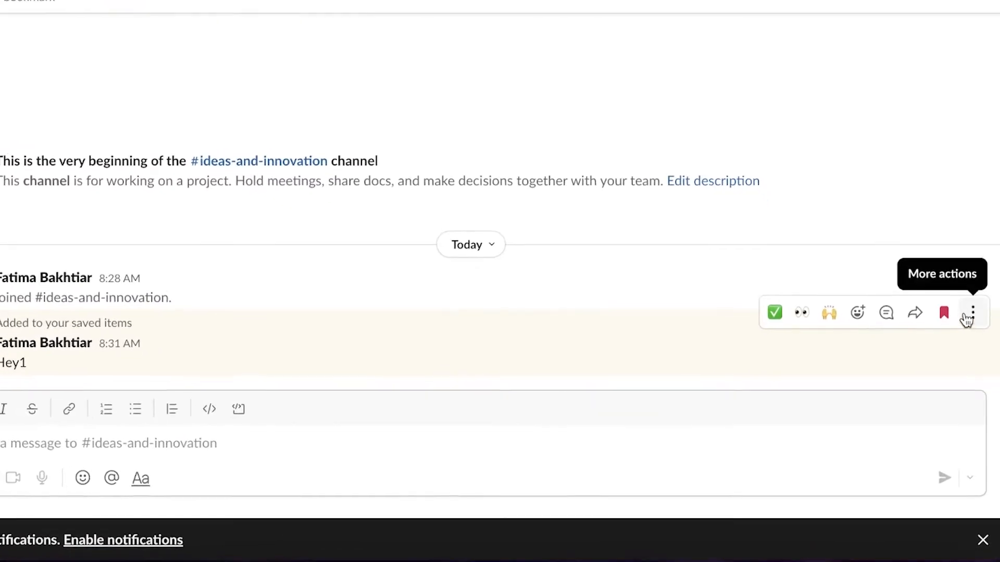
click(969, 316)
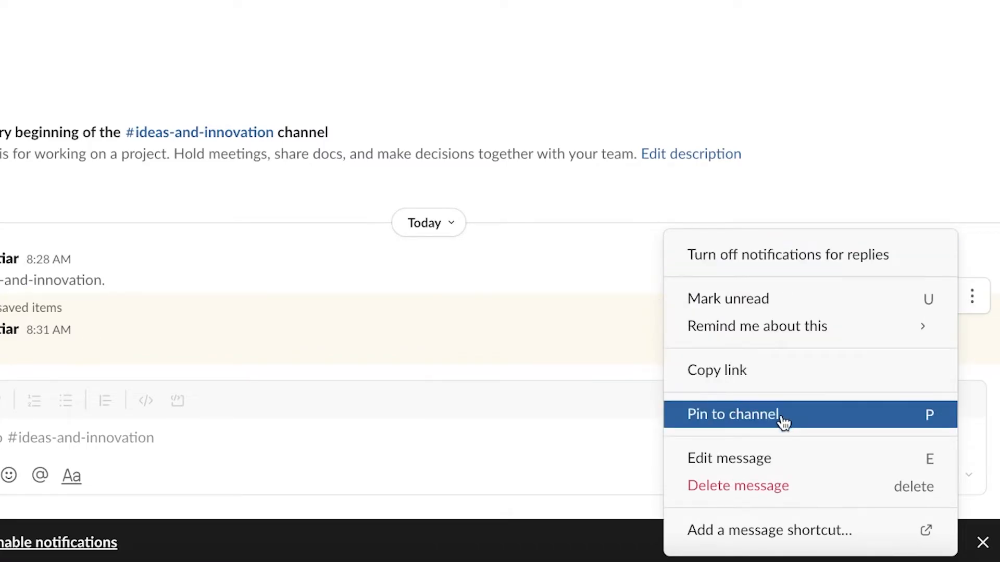
Post the message "-no cursing" in the ideas-and-innovation channel and pin it to the channel
click(286, 450)
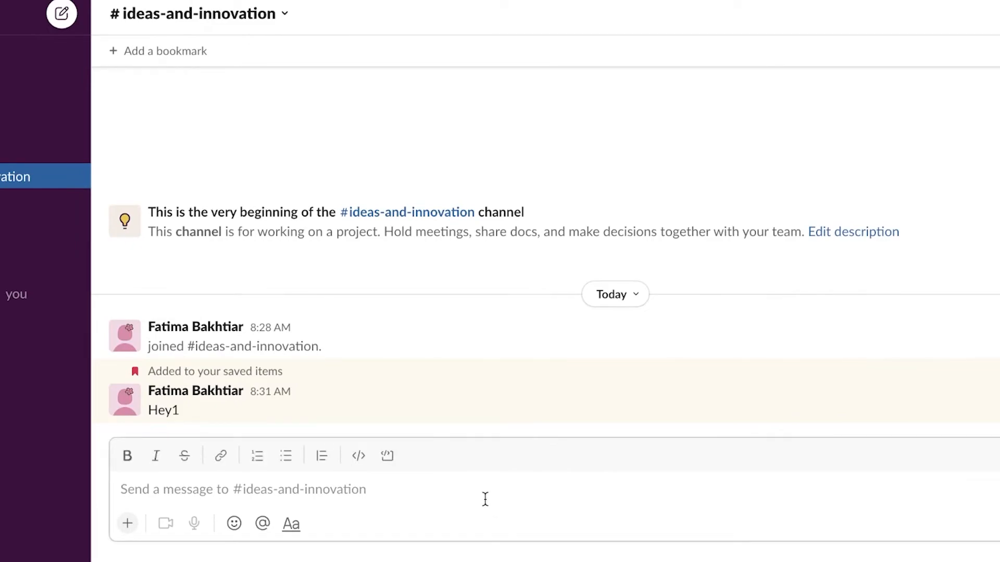
text(-no cu)
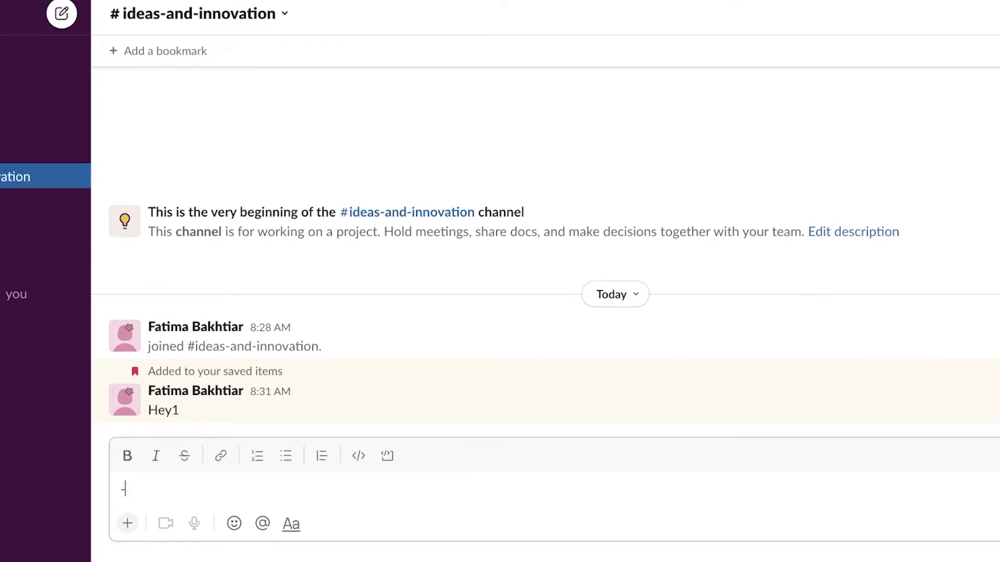
text(rsing)
key(Return)
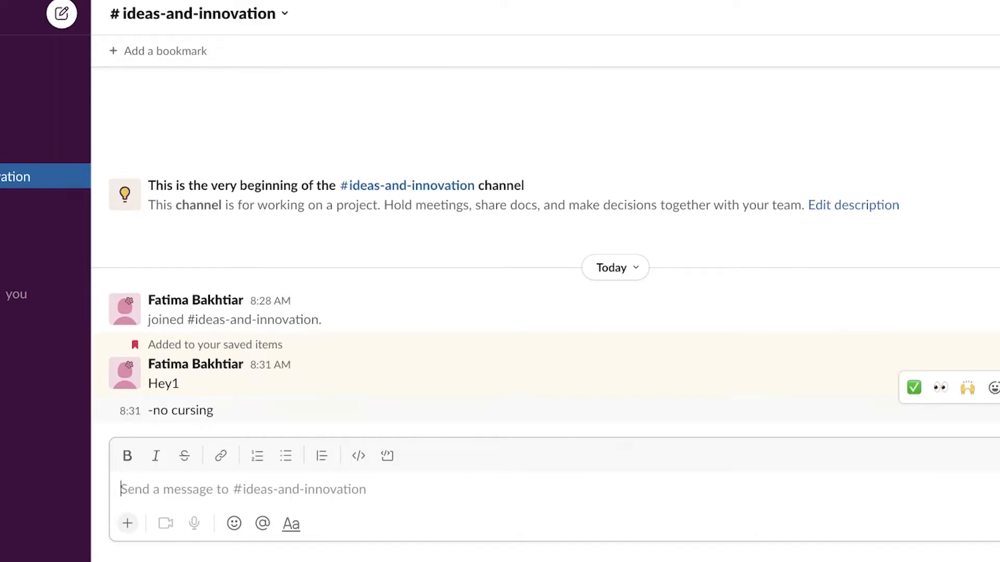
click(998, 378)
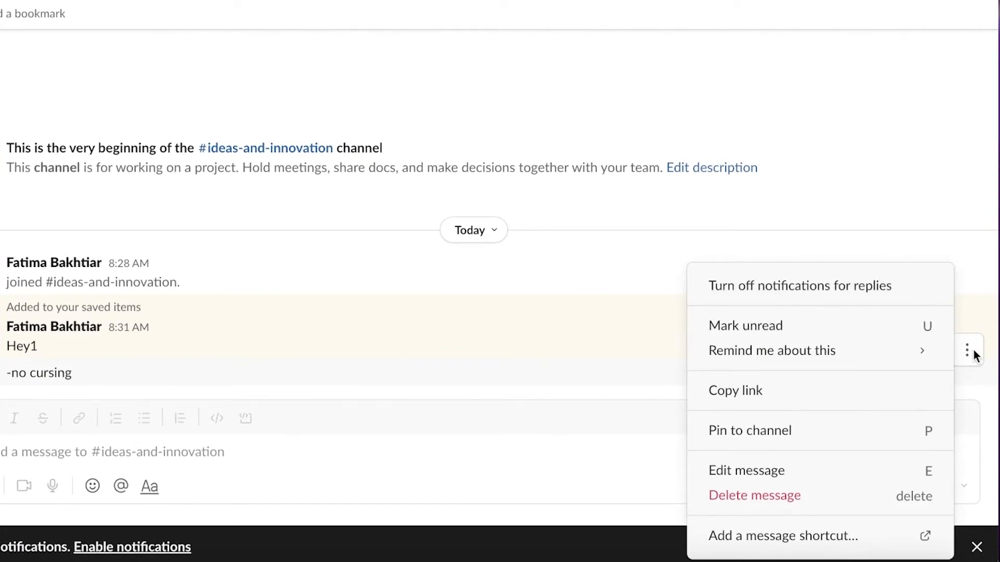
click(795, 447)
Post three separate messages, "hey", "akdapfj" and "jfaifja", in the ideas-and-innovation channel
click(186, 502)
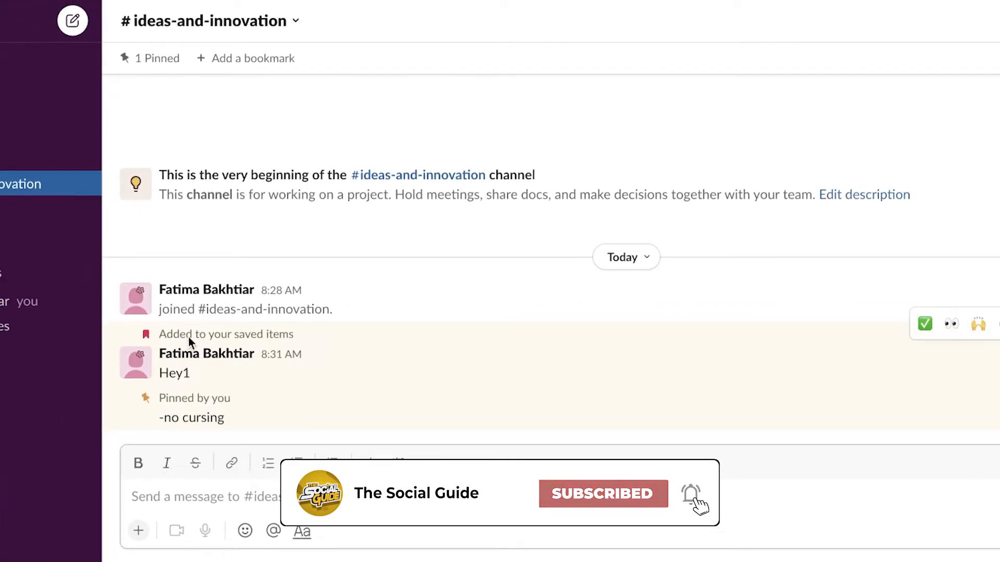
text(h)
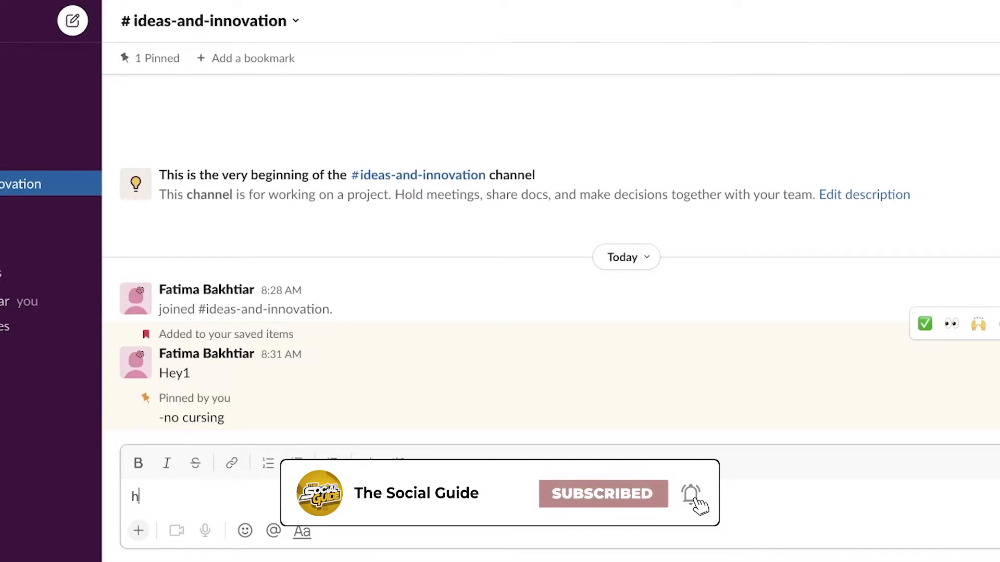
text(ey)
key(Return)
text(akdapfj)
key(Return)
text(jfaifja)
key(Return)
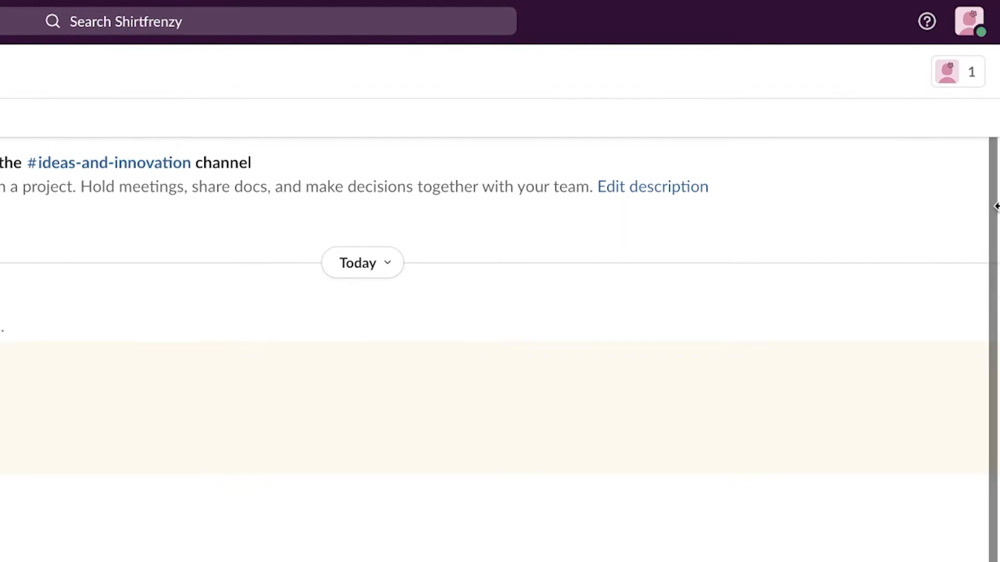
Look over the suggested statuses and the emoji choices for a personal status, and leave without setting one
click(982, 34)
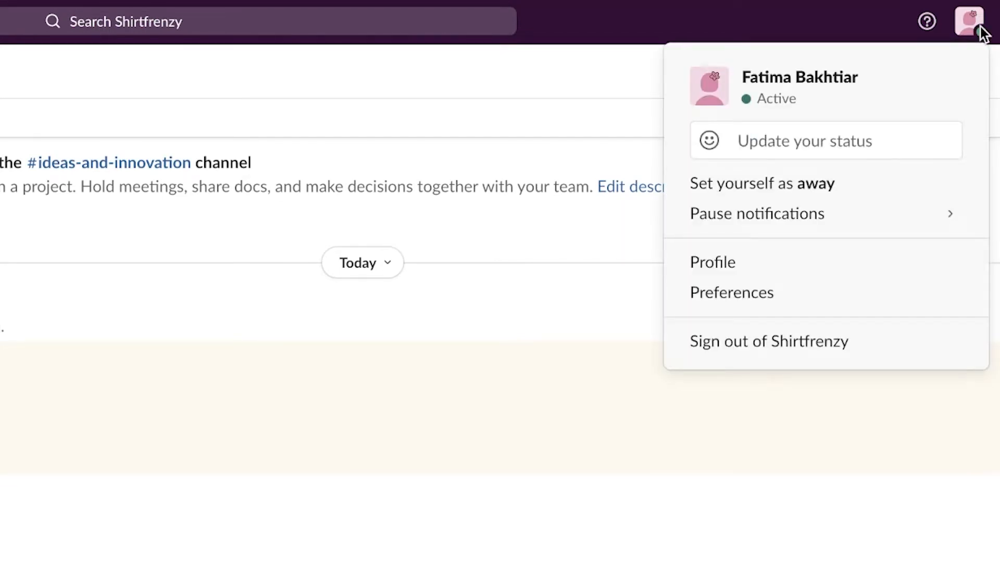
click(740, 138)
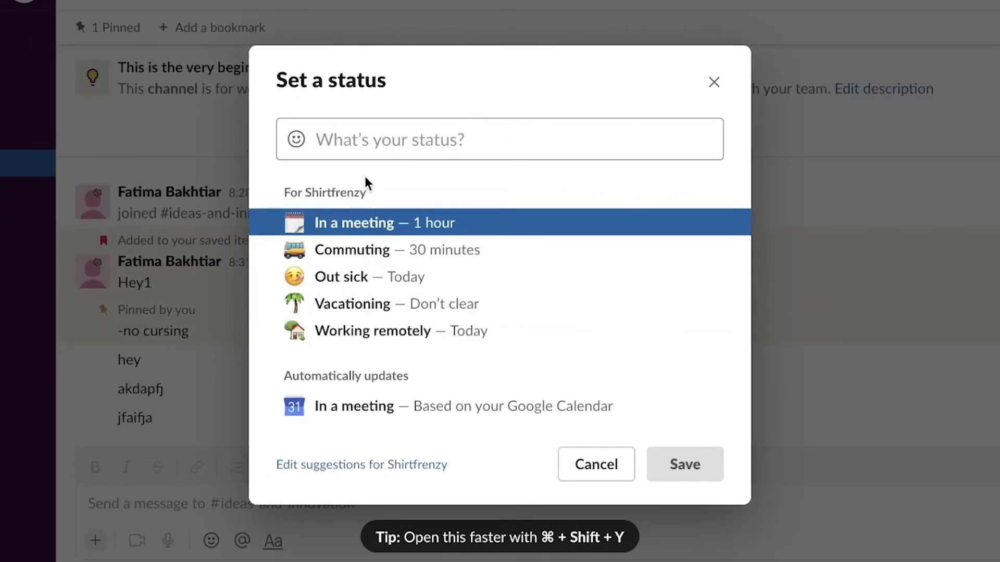
click(296, 140)
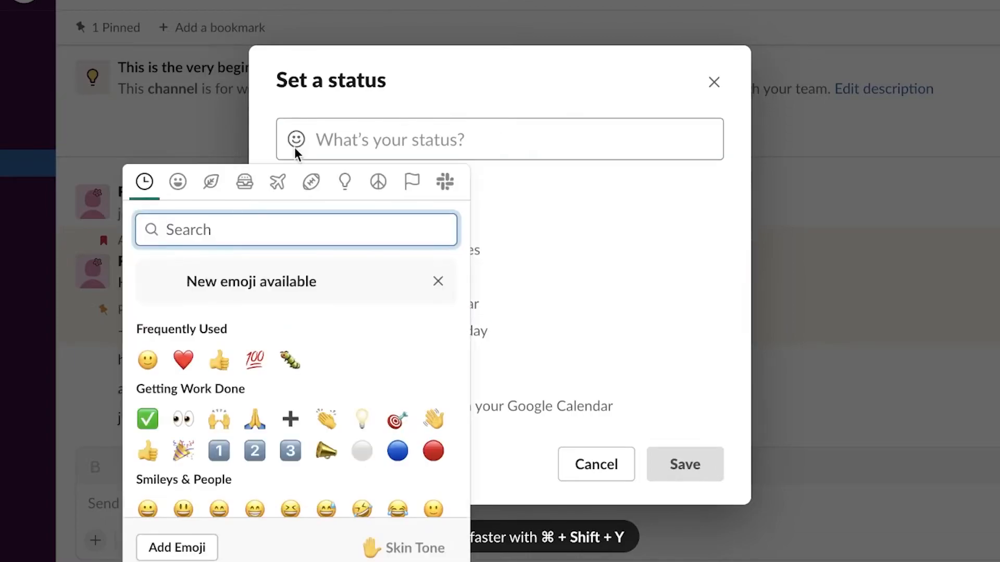
click(669, 195)
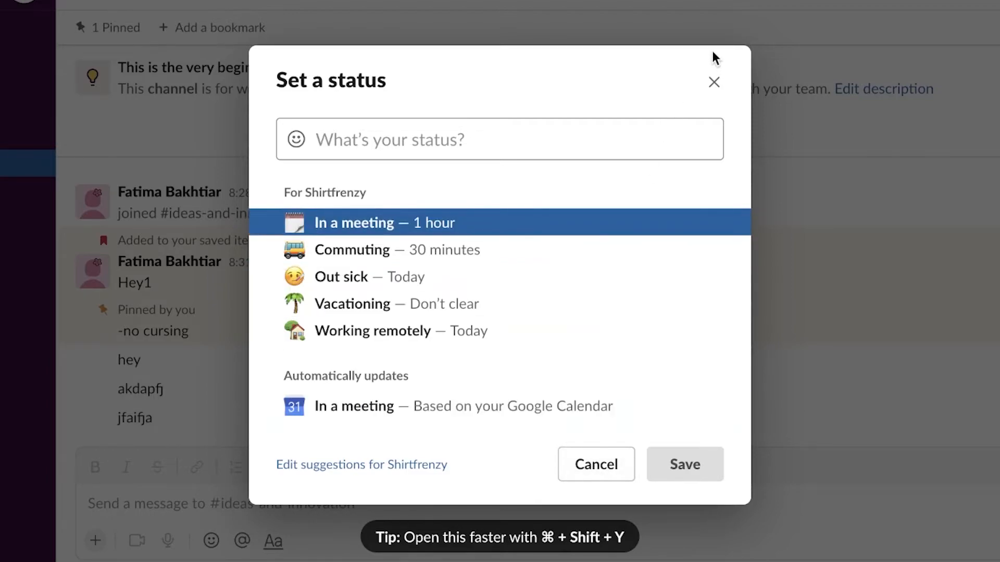
Open the account preferences and look through the notification settings
click(975, 18)
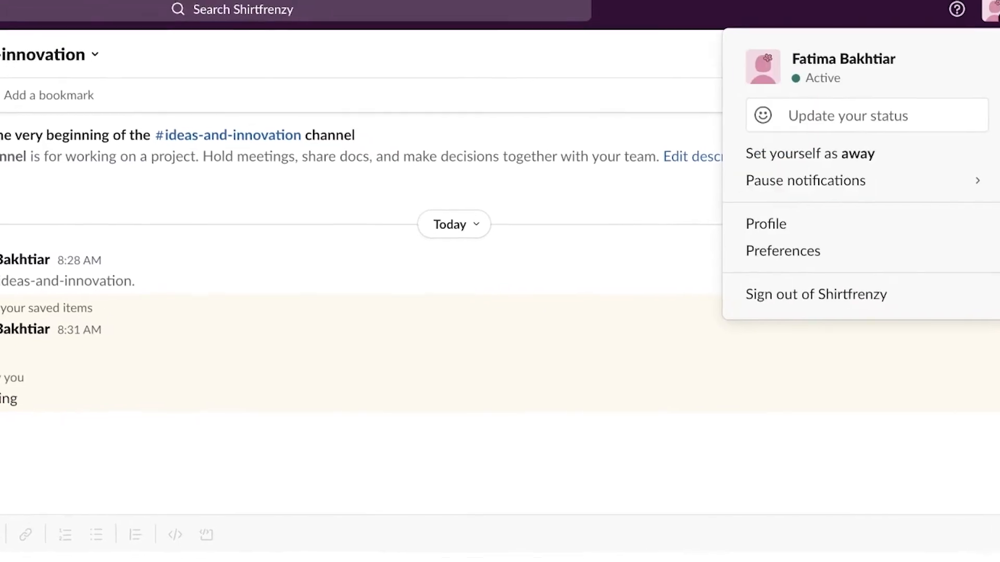
mouse_move(845, 194)
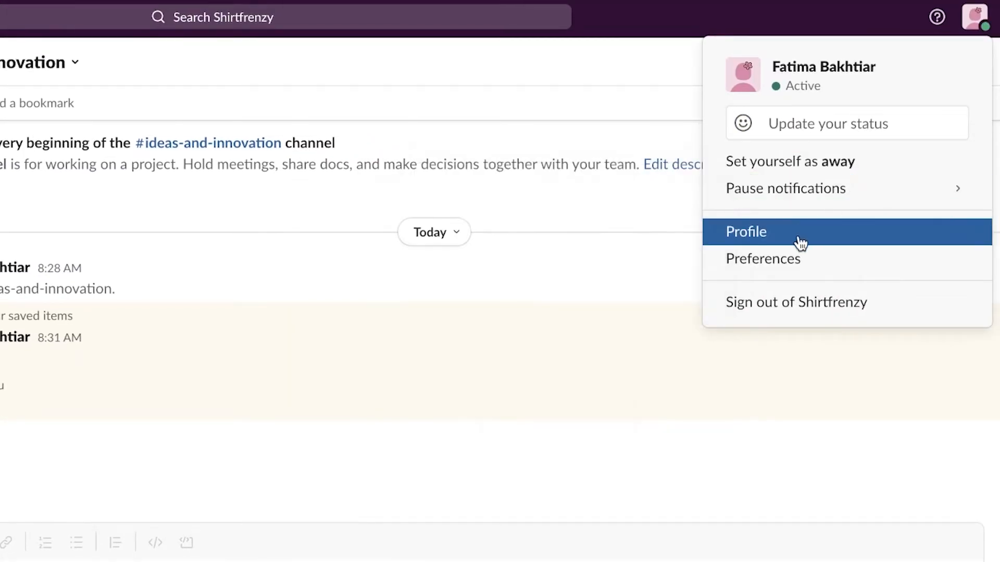
click(789, 258)
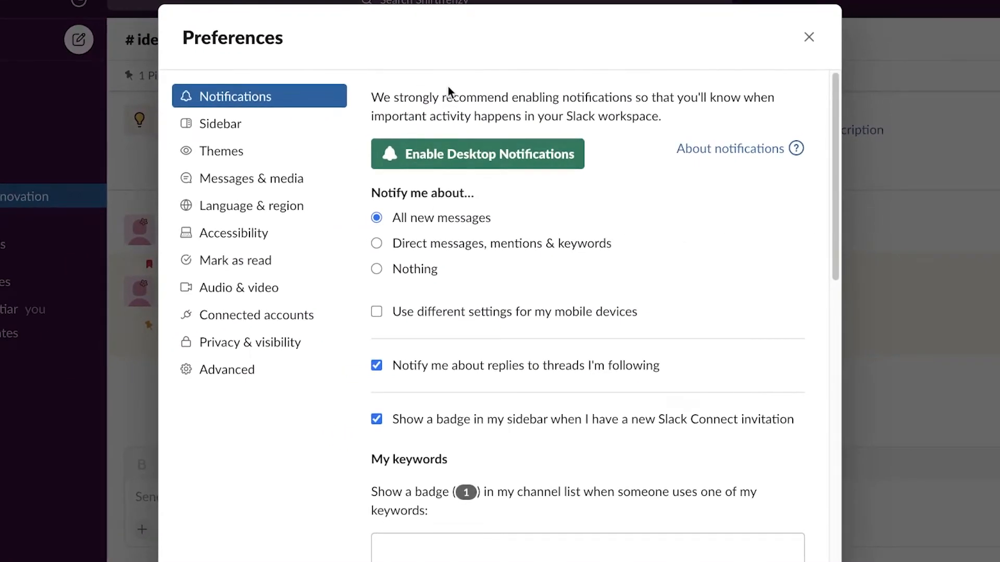
scroll(496, 246, down, 10)
scroll(502, 235, up, 10)
Try the CMYK, Mood Indigo, Nocturne, Haberdashery, Terminal, Expensive and Discotheque color themes in the preferences
click(302, 149)
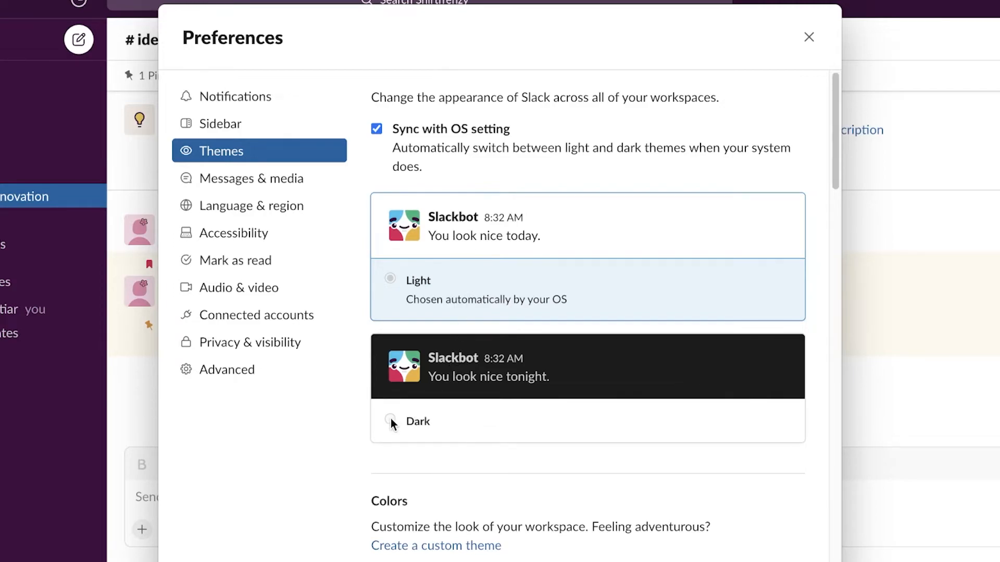
scroll(502, 250, down, 10)
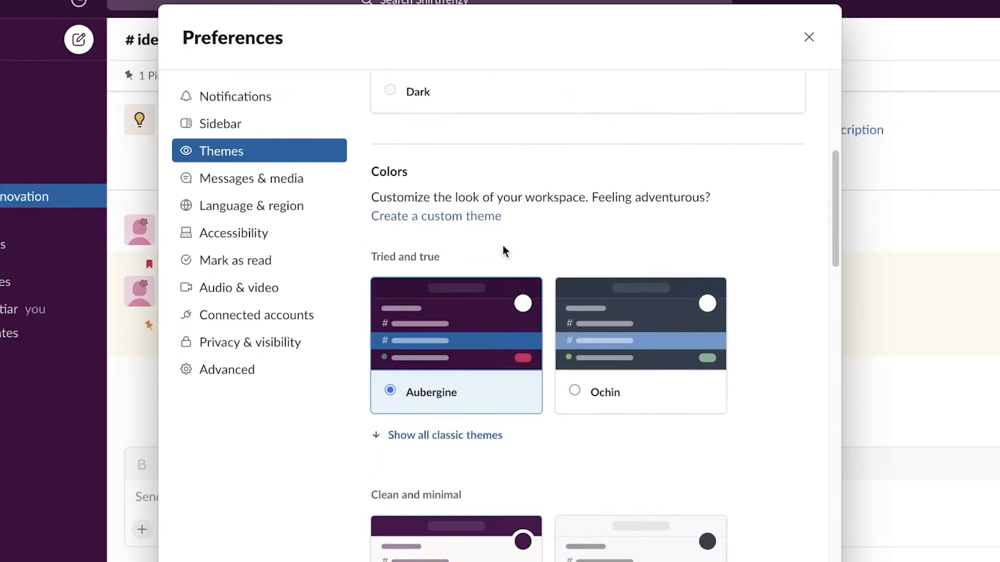
scroll(502, 241, down, 8)
click(605, 310)
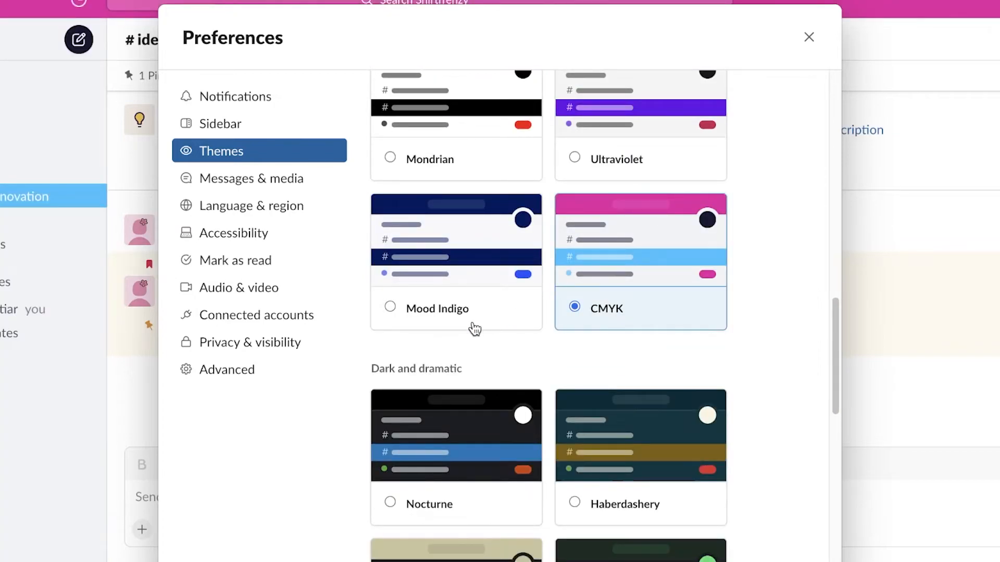
click(474, 328)
click(426, 415)
scroll(590, 374, down, 4)
click(662, 270)
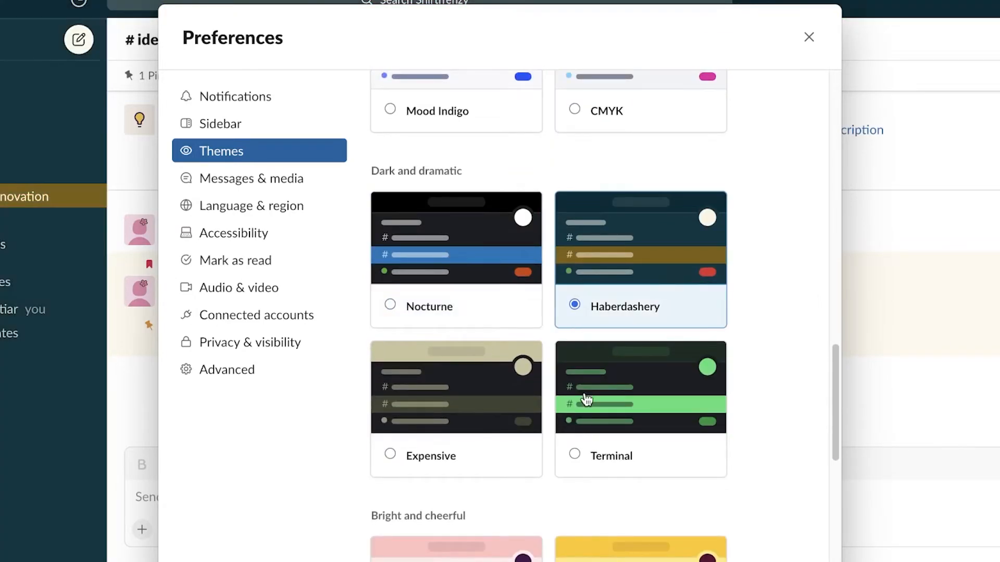
click(587, 399)
click(464, 411)
scroll(617, 386, down, 8)
click(648, 318)
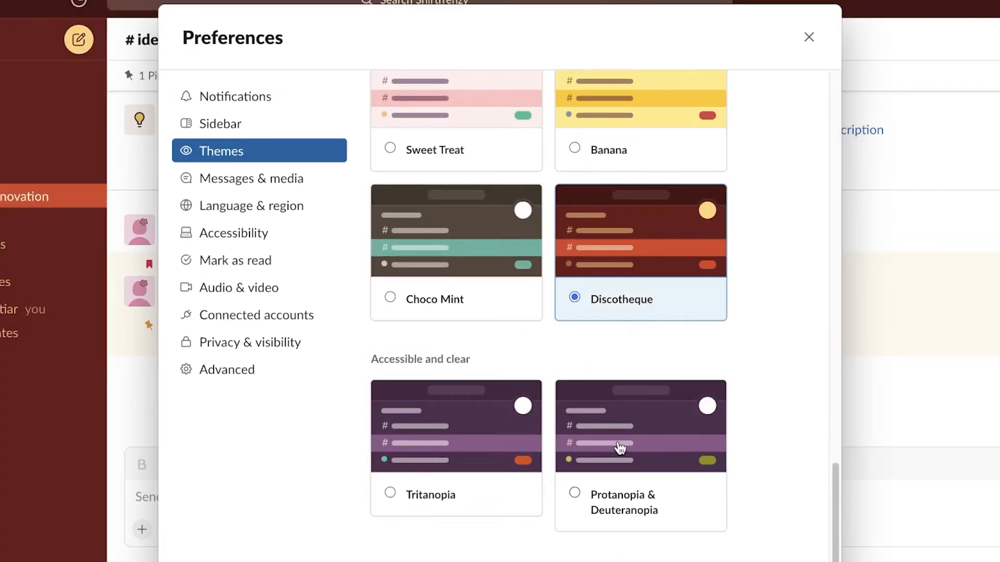
Apply the Tritanopia color theme and look back over the light and dark theme options
click(491, 446)
scroll(524, 359, up, 10)
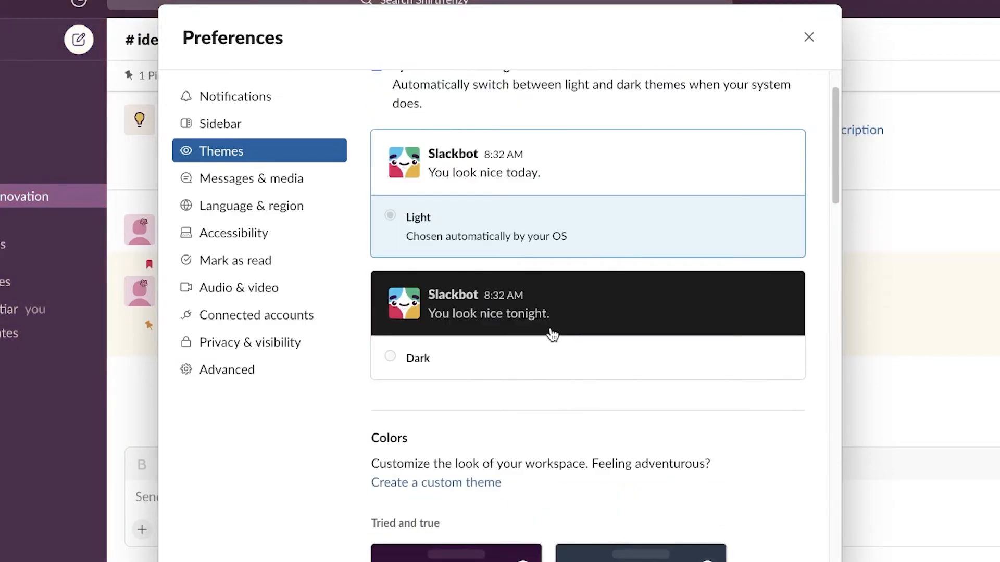
scroll(552, 333, up, 2)
scroll(552, 333, down, 8)
scroll(552, 333, up, 7)
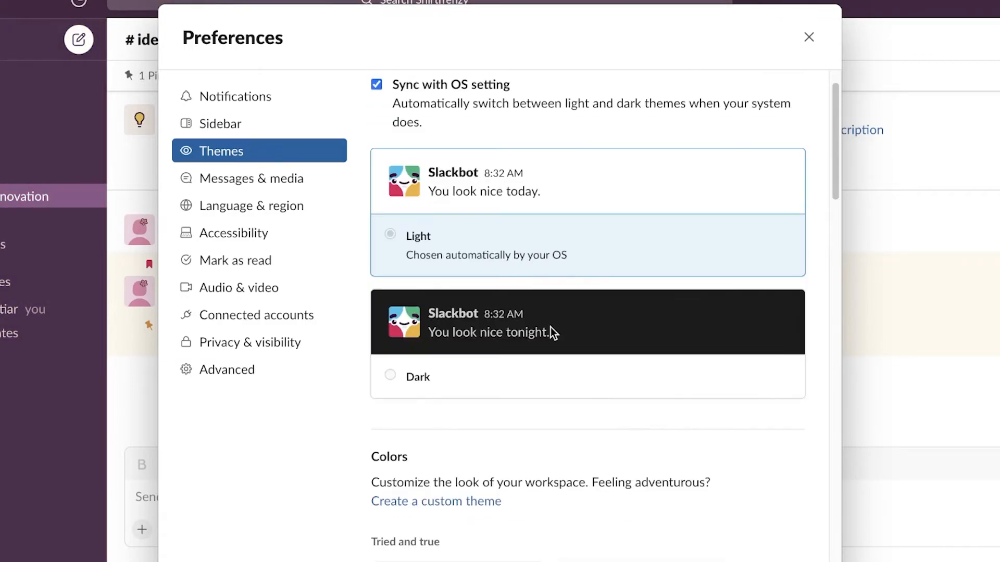
scroll(550, 328, up, 1)
Look over the Messages & media, Language & region, Accessibility and Mark as read preferences
click(258, 179)
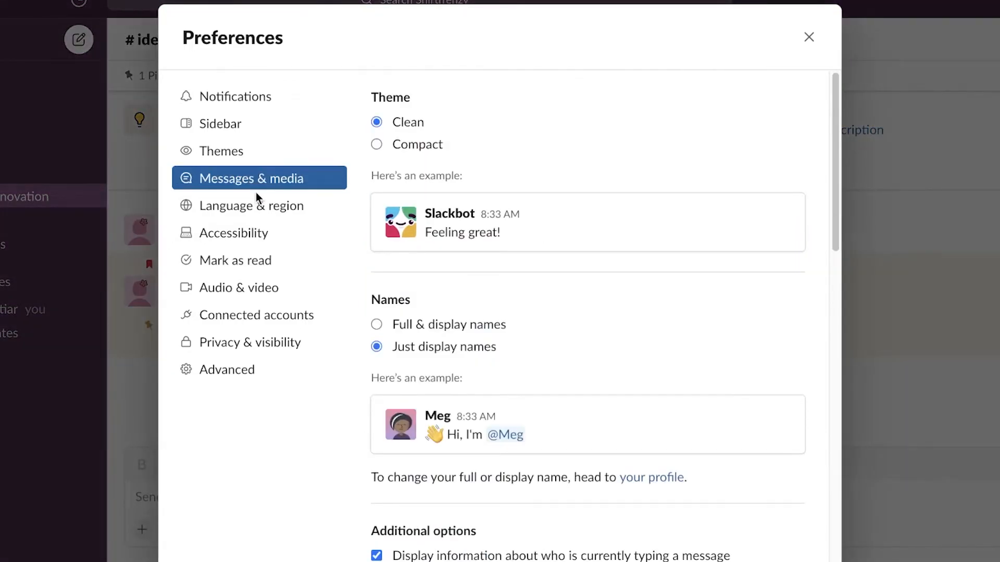
click(255, 213)
click(256, 234)
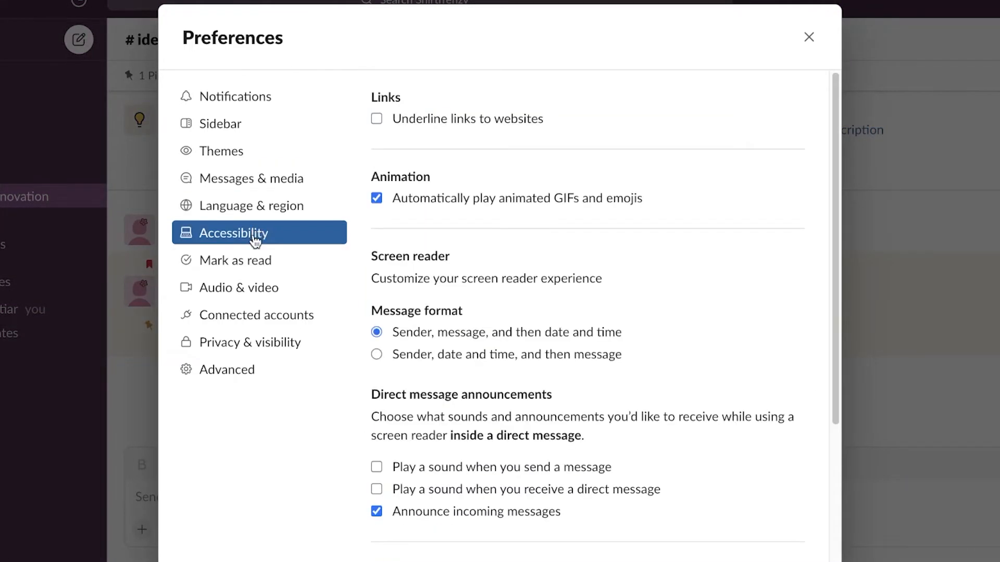
click(246, 263)
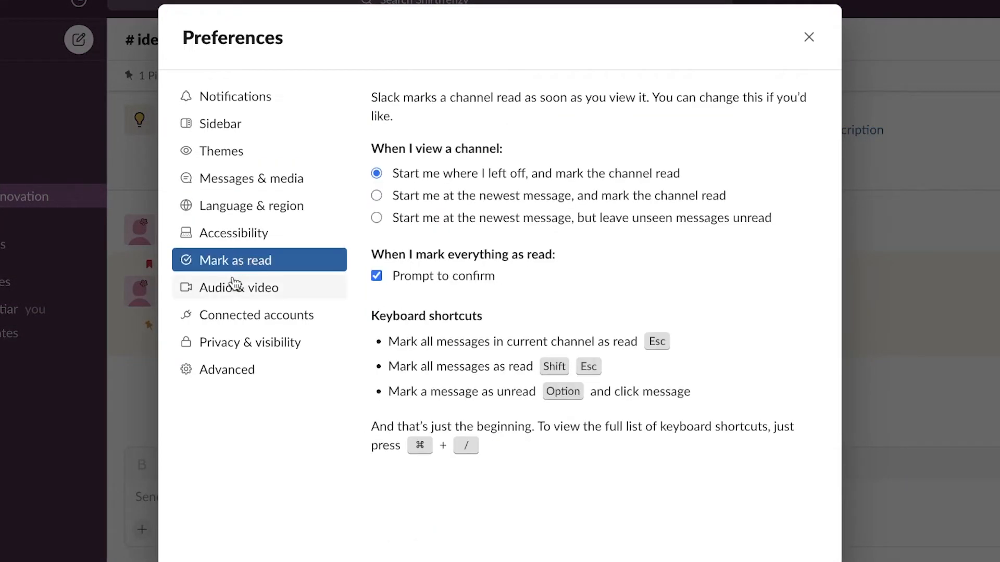
Block microphone access from the Audio & video preferences, and close the preferences after viewing Privacy & visibility
click(232, 291)
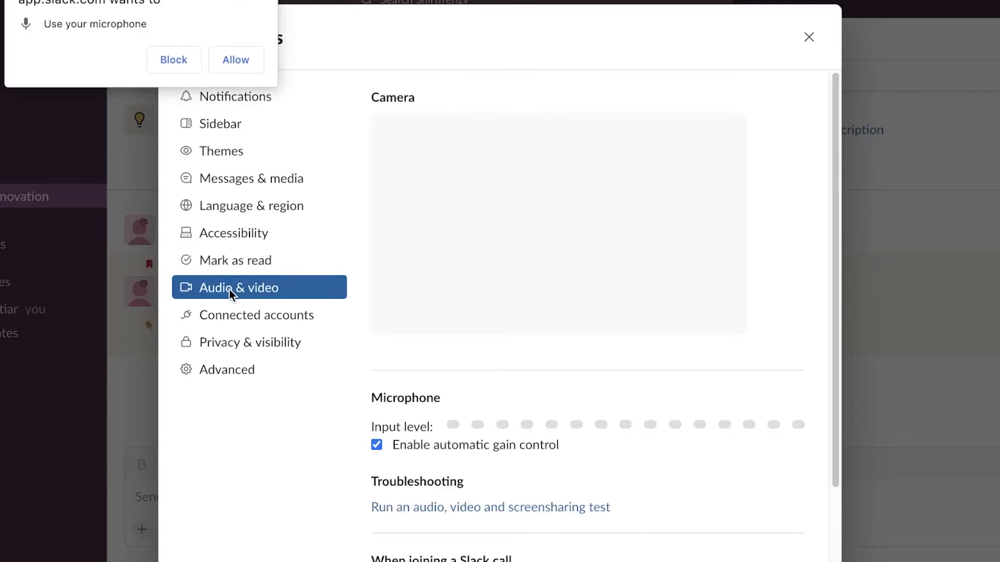
click(190, 64)
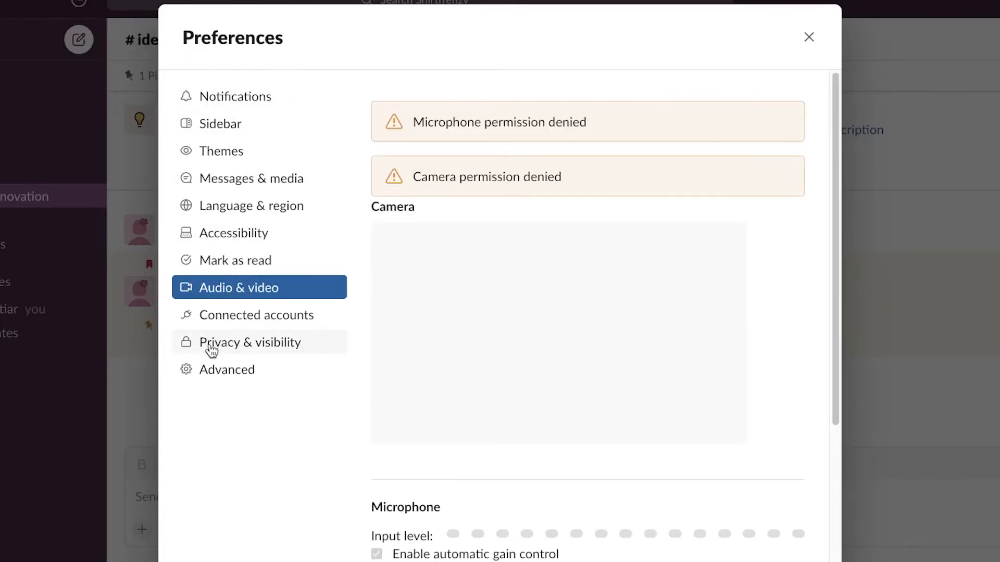
click(211, 346)
click(808, 36)
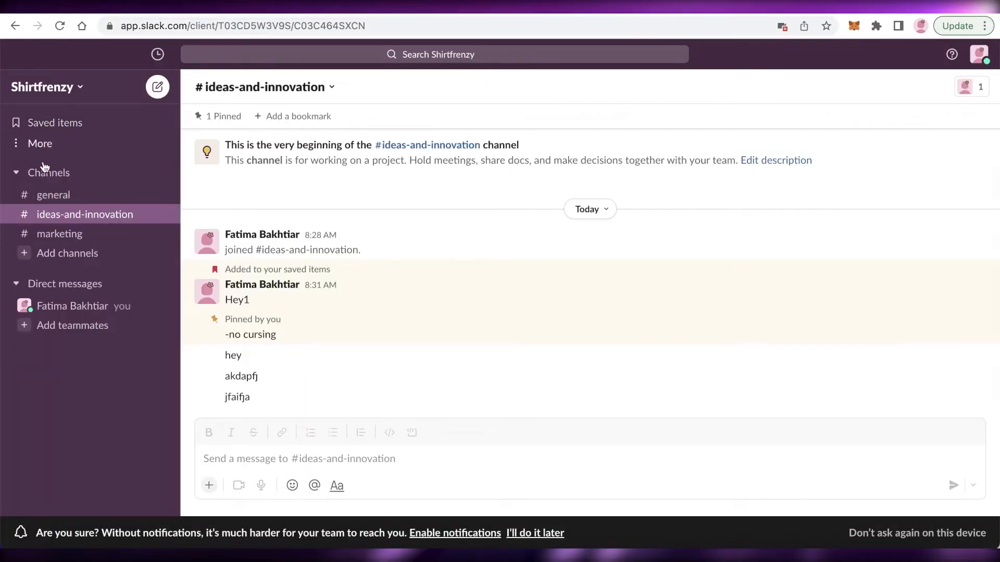
Open the general channel and postpone enabling notifications
click(53, 196)
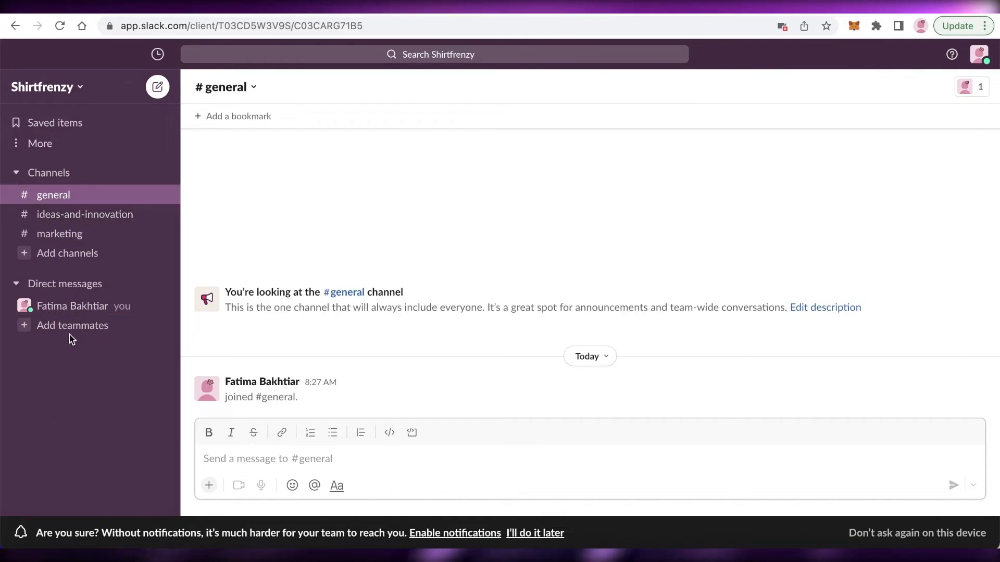
click(530, 534)
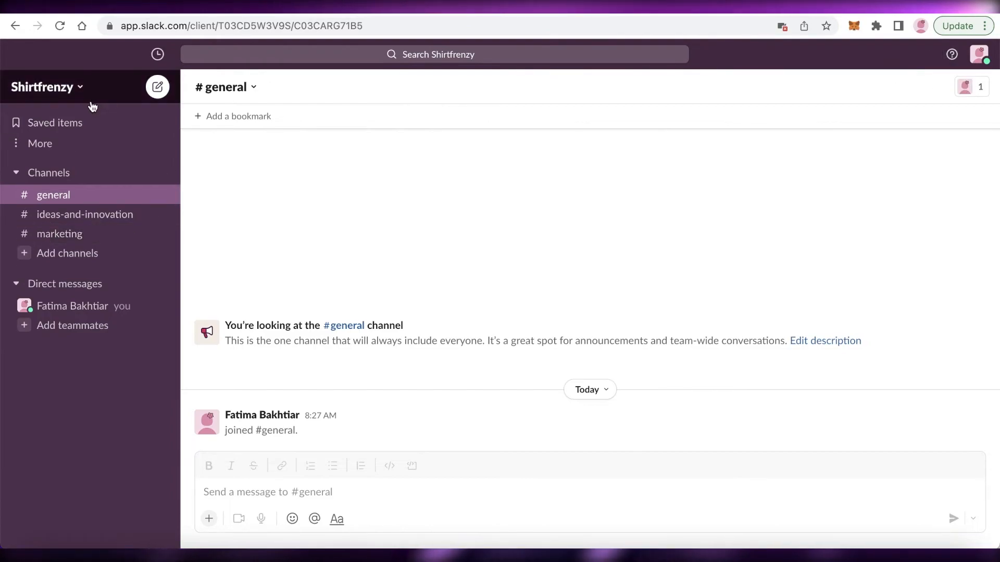
Look over the options in the Shirtfrenzy workspace menu and close it
click(130, 86)
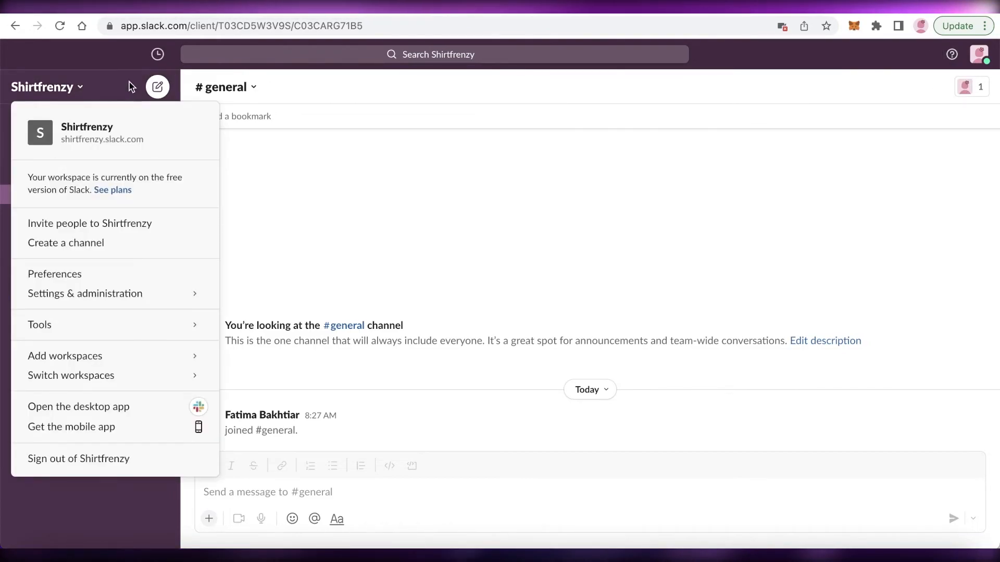
click(92, 68)
click(42, 92)
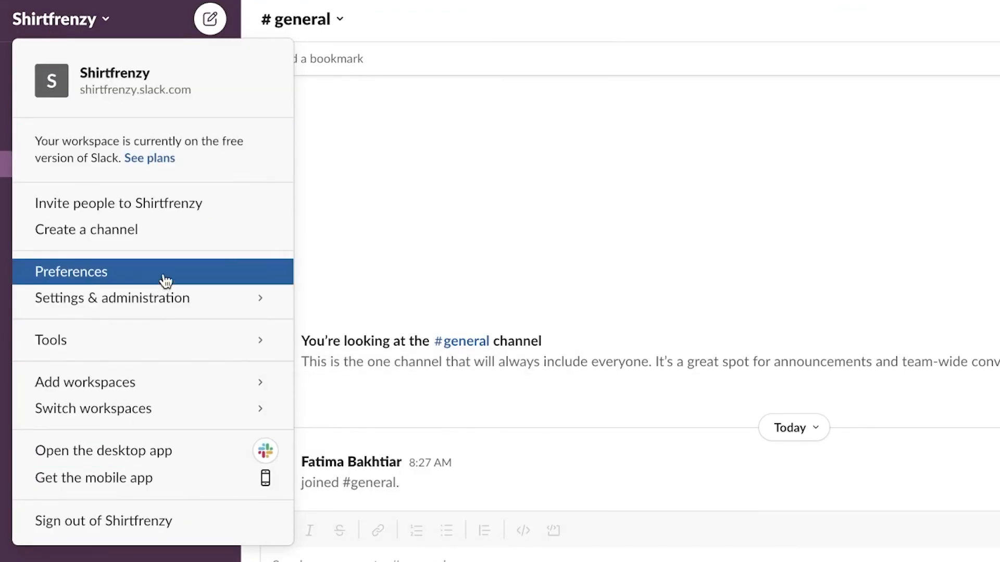
click(651, 113)
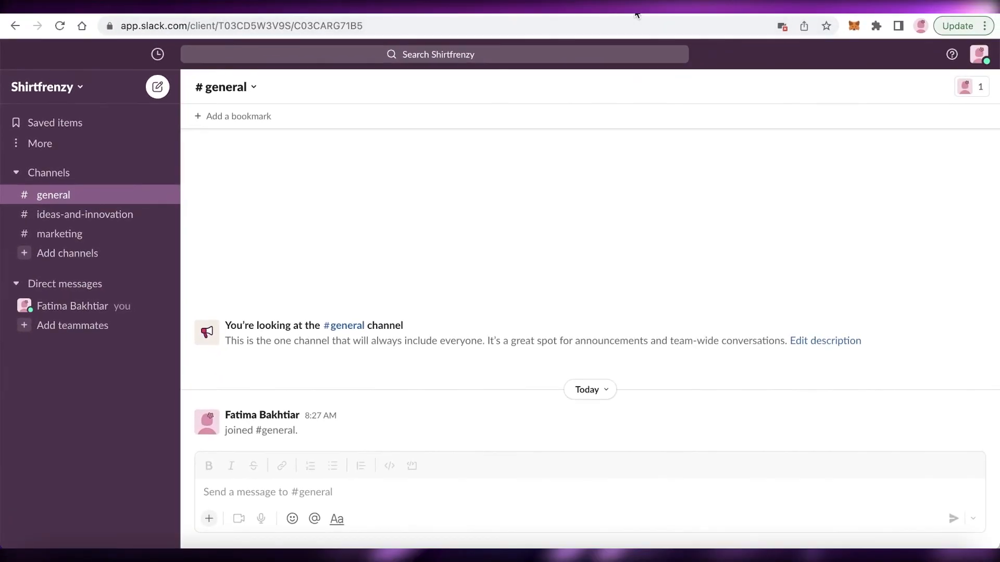
Switch to the Slack plans page and compare the prices and top features of Pro, Business+ and Enterprise Grid
scroll(638, 62, down, 5)
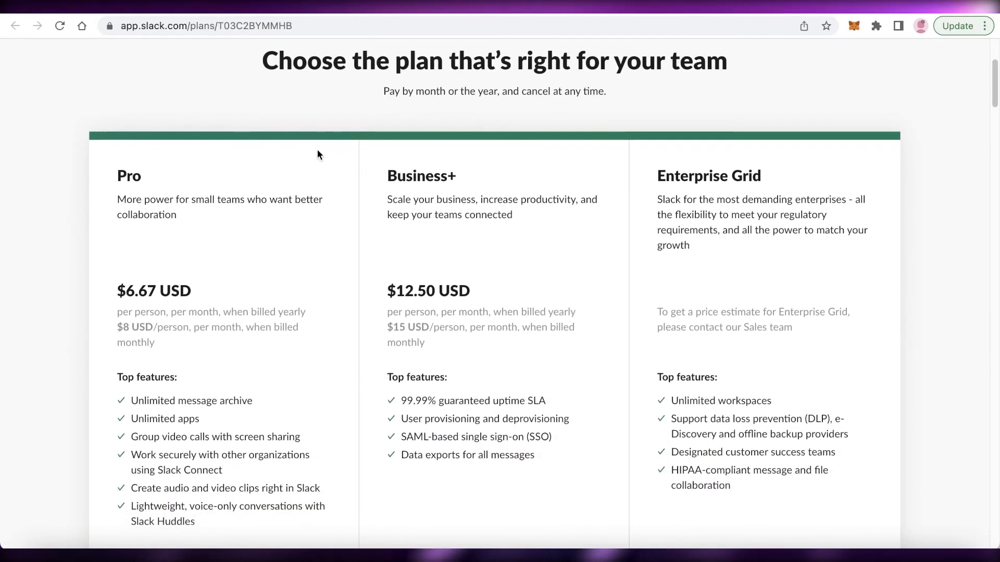
scroll(317, 151, down, 1)
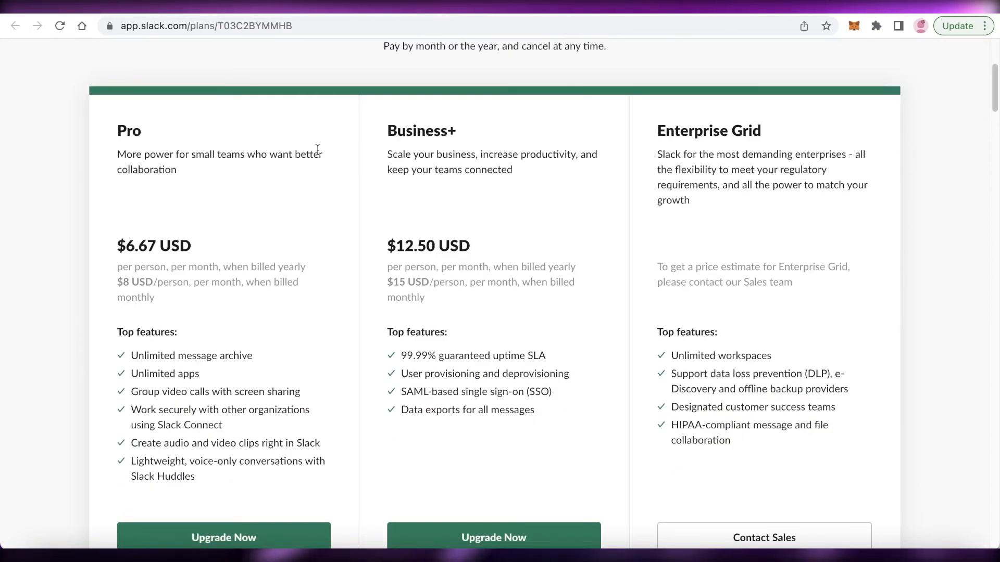
scroll(318, 151, down, 1)
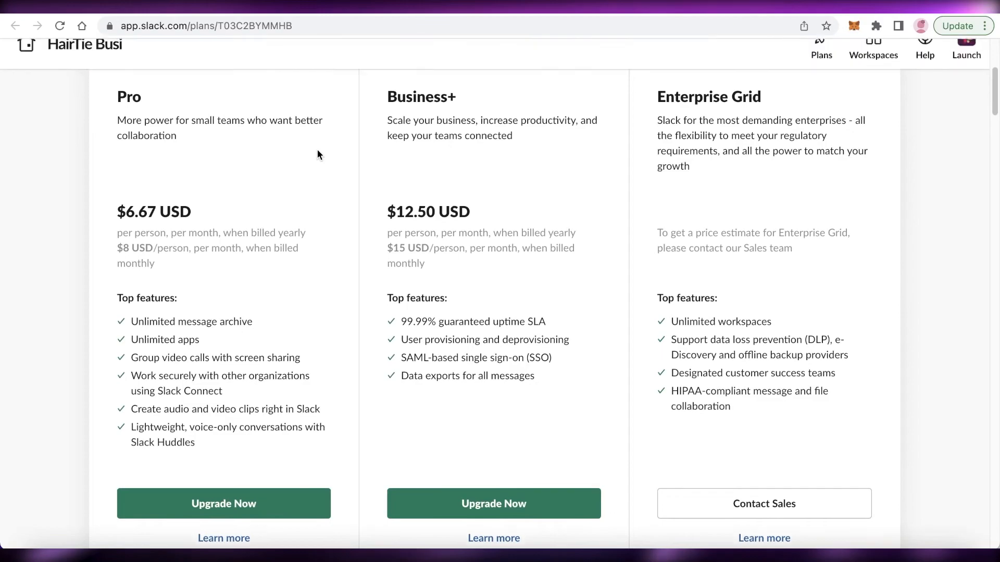
scroll(317, 149, down, 1)
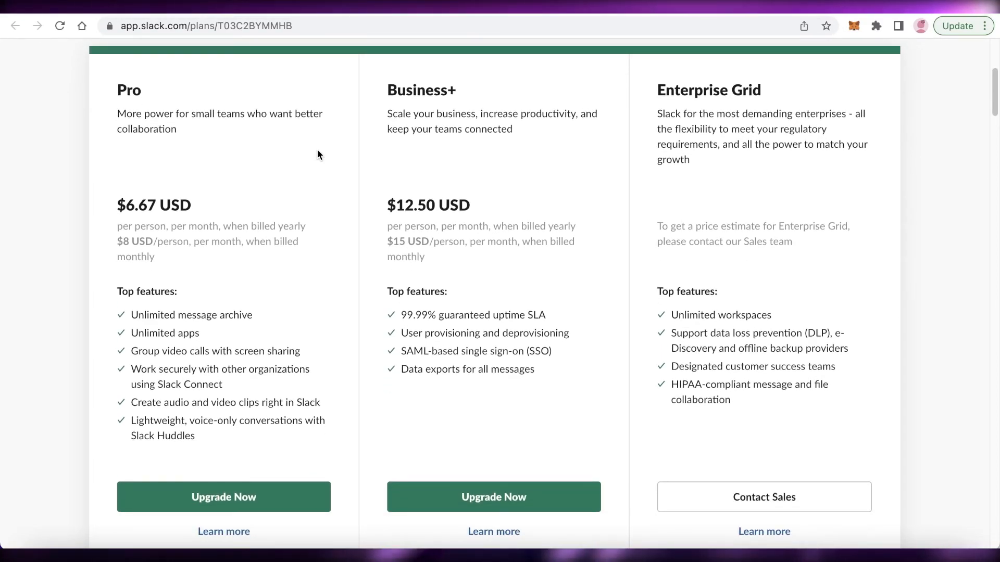
scroll(318, 151, up, 1)
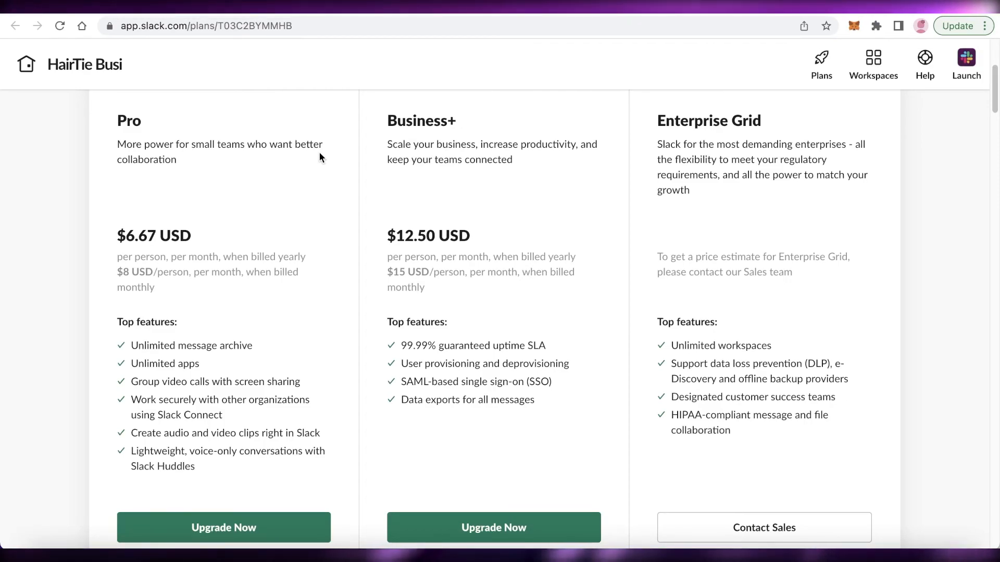
scroll(320, 152, up, 3)
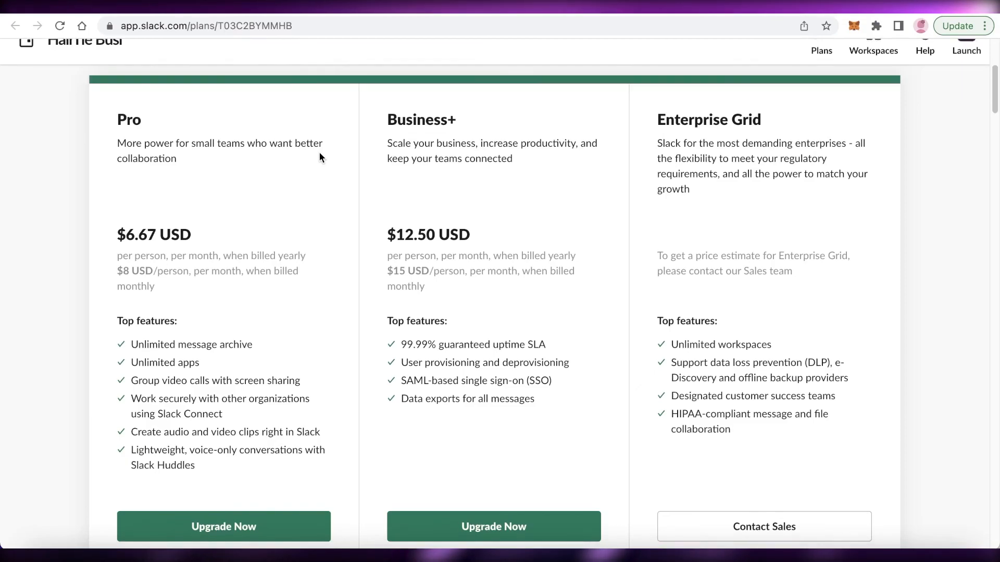
scroll(409, 170, down, 1)
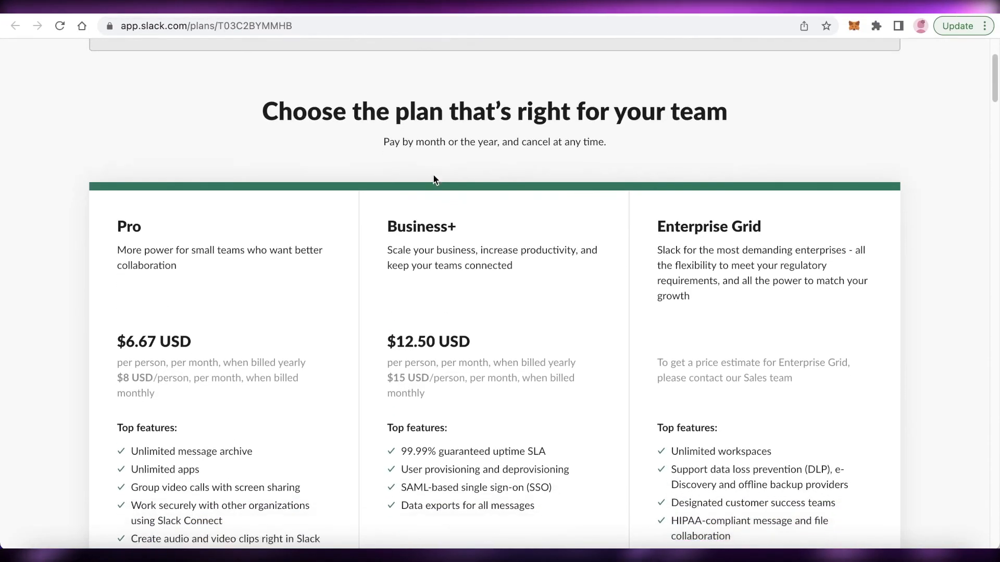
scroll(139, 151, down, 2)
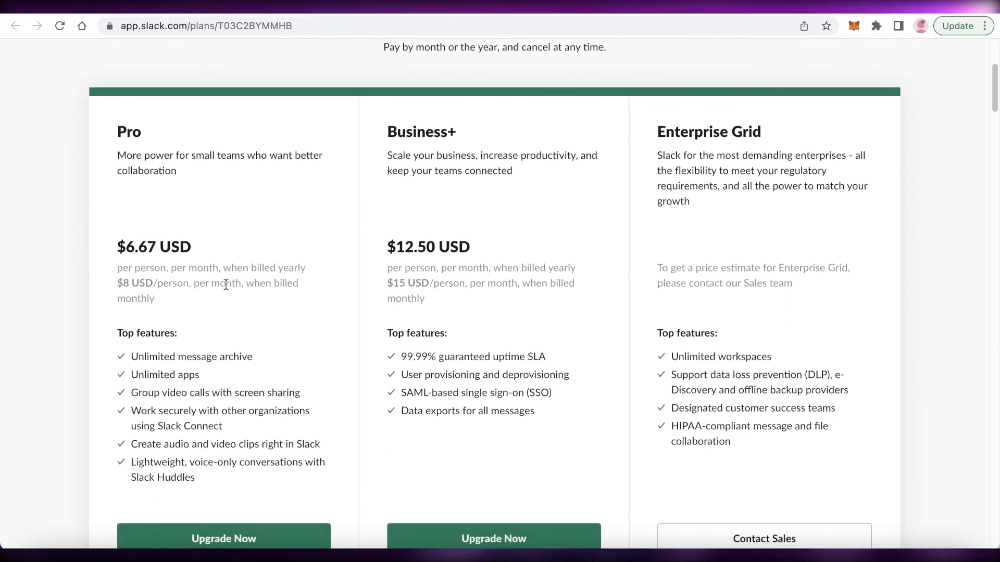